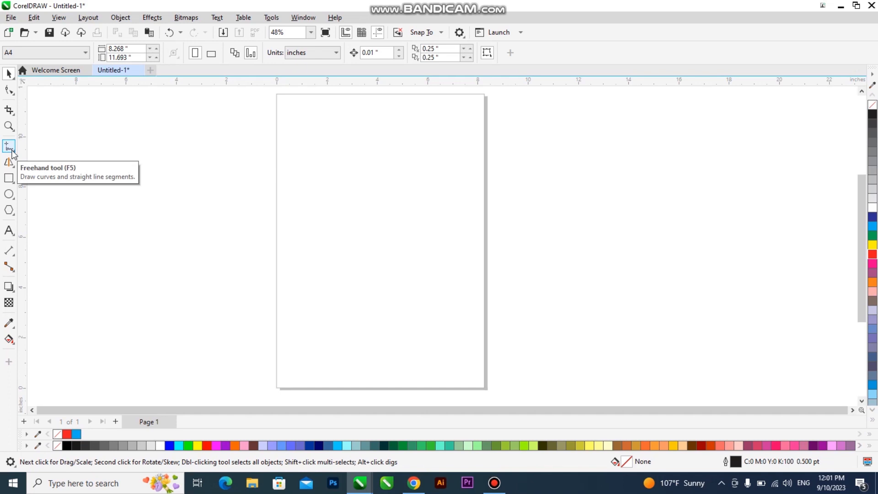
Select the Artistic Media tool from the Smart Drawing flyout, after browsing the curve tools
click(12, 150)
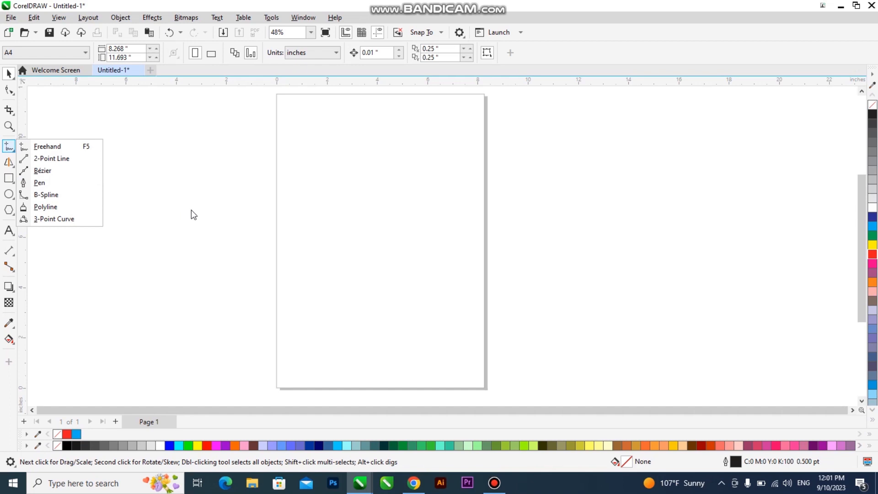
click(190, 210)
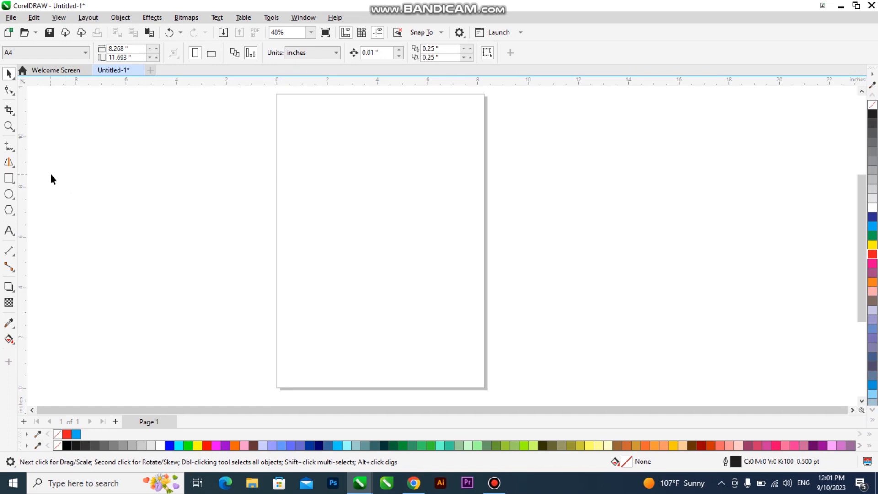
click(18, 164)
click(18, 163)
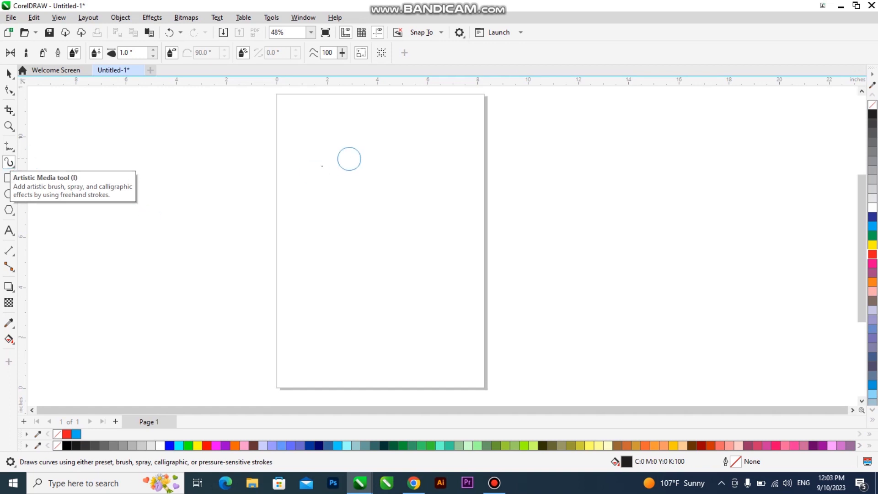
click(8, 165)
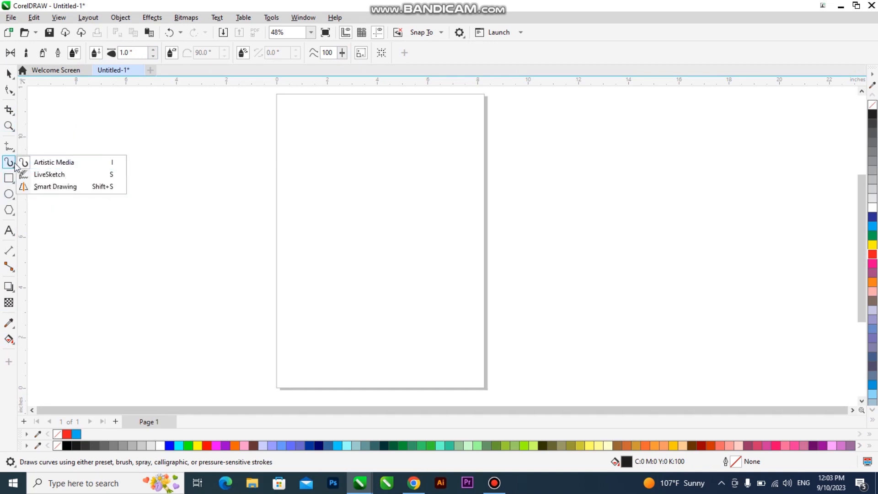
click(62, 162)
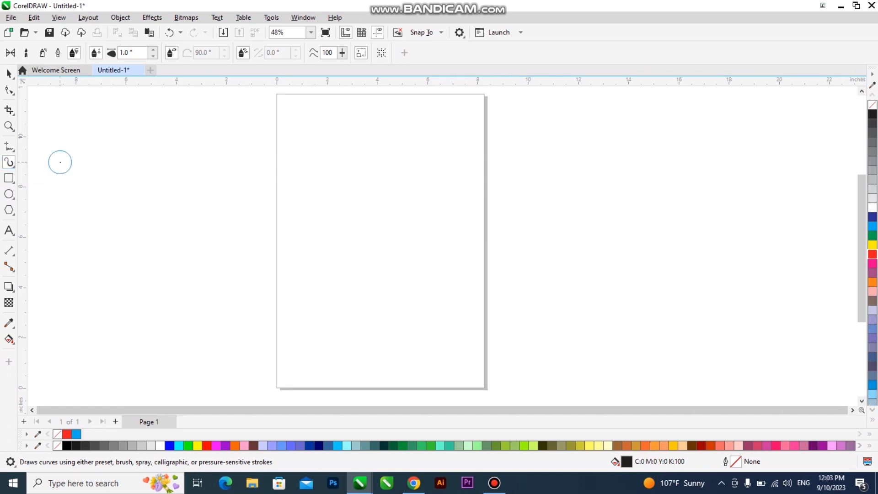
In Preset mode, draw a winding stroke across the page's left edge with a tapered preset
click(12, 54)
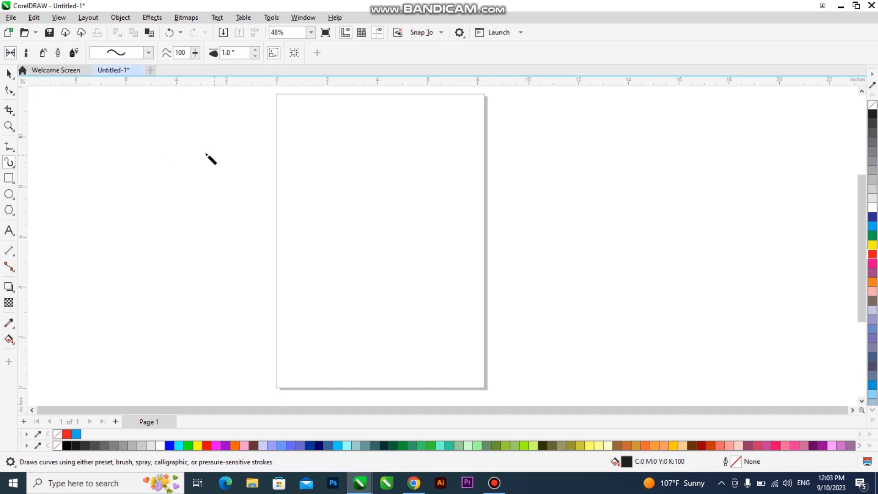
mouse_move(188, 149)
mouse_down()
mouse_move(233, 149)
mouse_move(241, 179)
mouse_move(215, 194)
mouse_move(323, 234)
mouse_move(277, 255)
mouse_move(313, 304)
mouse_up()
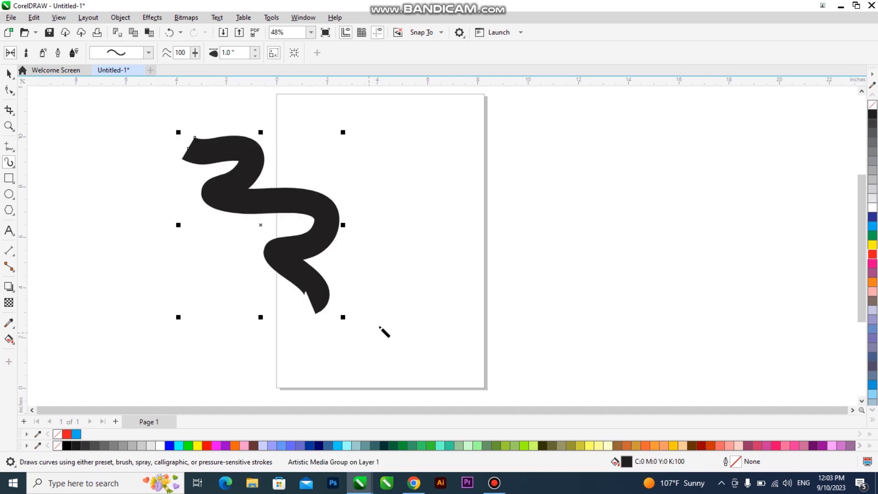
click(149, 53)
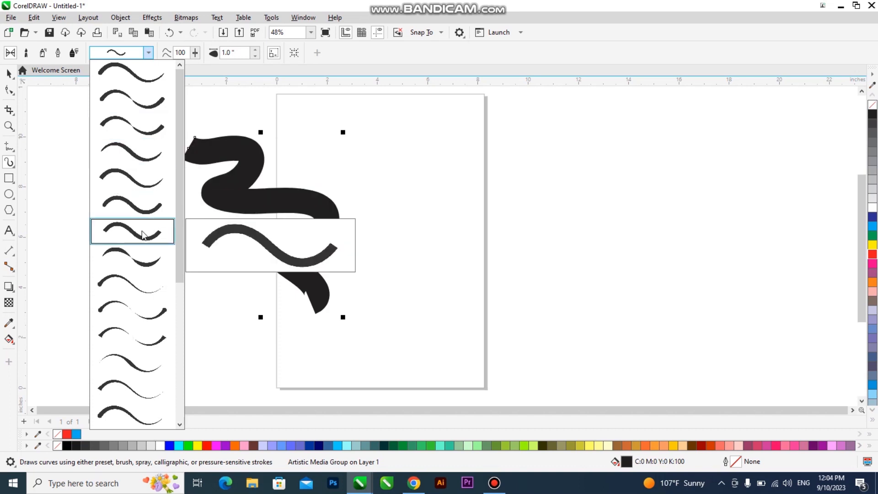
click(139, 132)
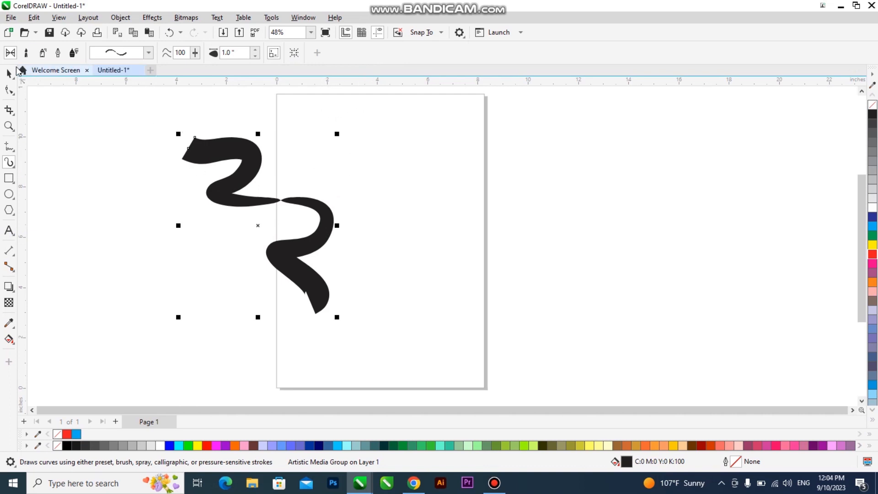
Try several preset shapes on the winding stroke, settling on a thin tapered one
click(148, 53)
click(137, 338)
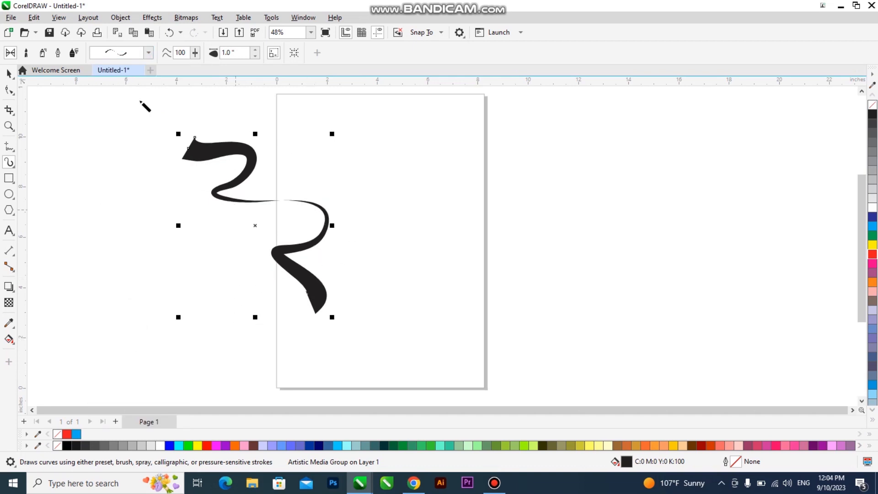
click(149, 53)
click(132, 333)
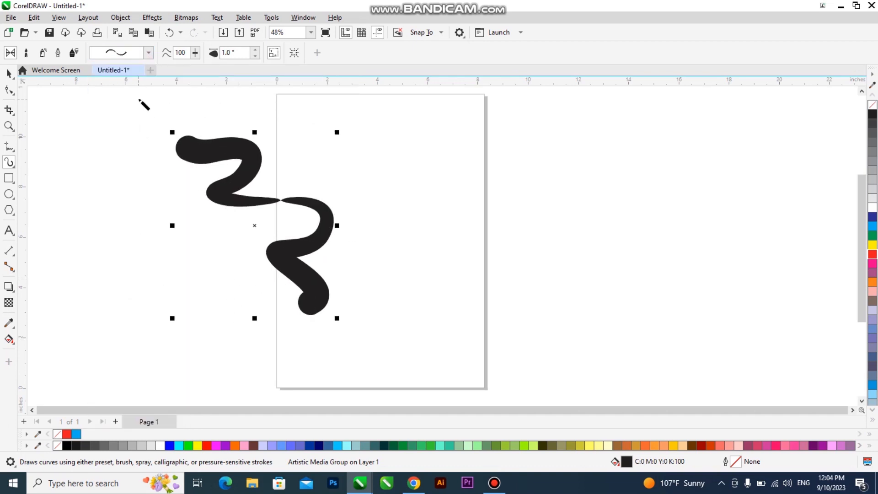
click(149, 53)
click(132, 302)
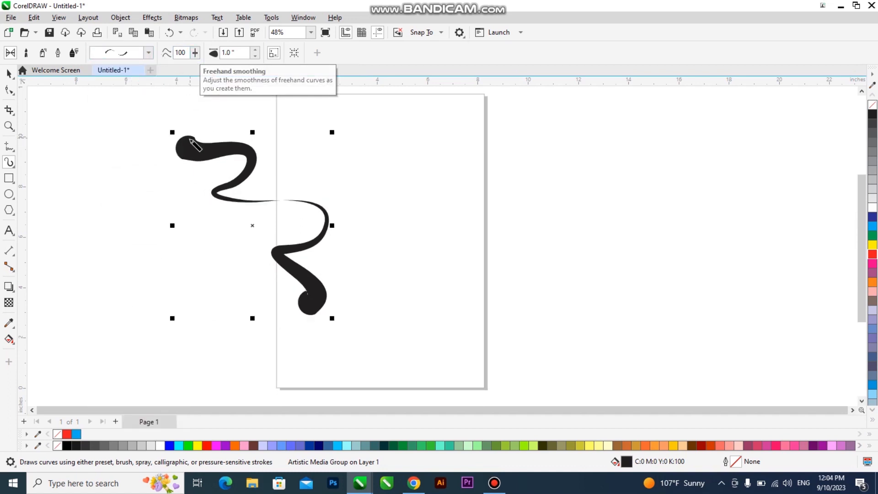
Lower freehand smoothing to 50 and draw an S-shaped stroke on the page's right
click(195, 53)
drag(196, 68, 177, 69)
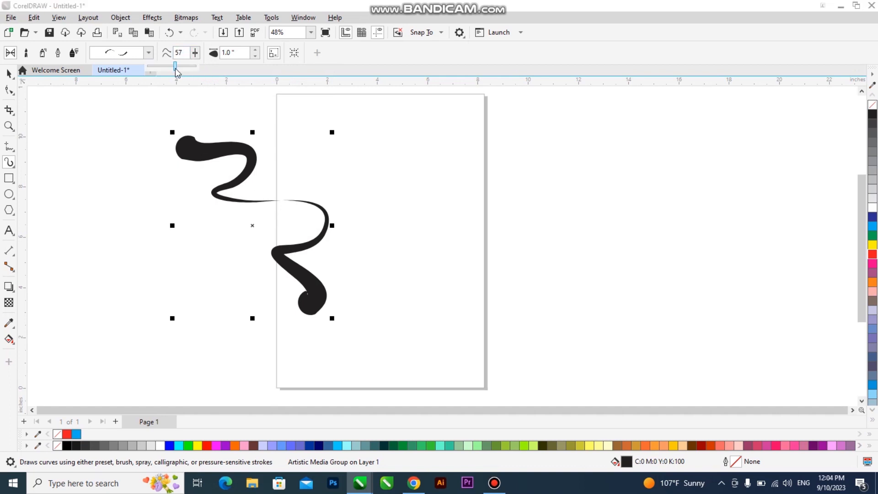
drag(174, 72, 173, 72)
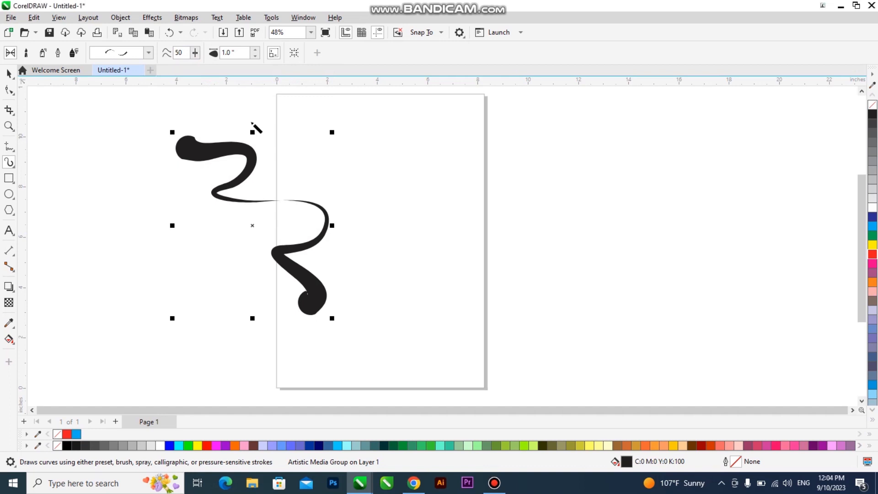
mouse_move(435, 139)
mouse_down()
mouse_move(413, 141)
mouse_move(445, 298)
mouse_move(427, 311)
mouse_up()
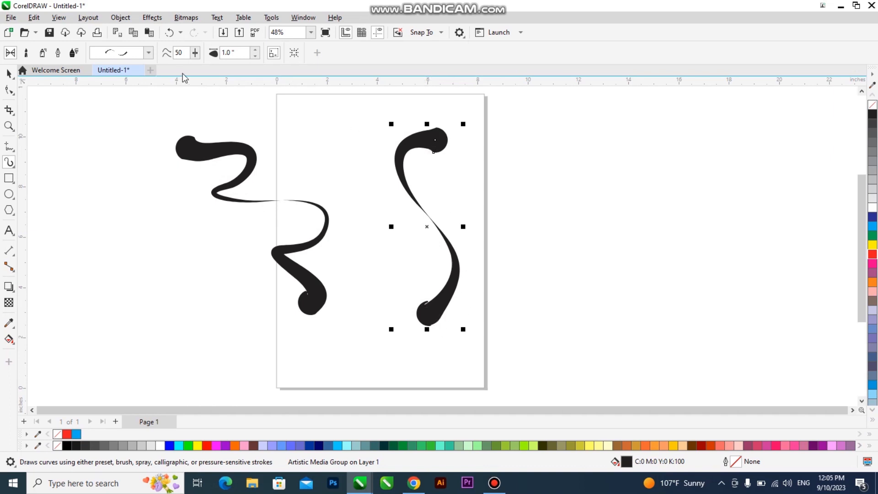
Raise freehand smoothing back to 100 and give the S stroke a thicker preset
click(195, 53)
drag(196, 67, 239, 70)
click(149, 53)
click(129, 179)
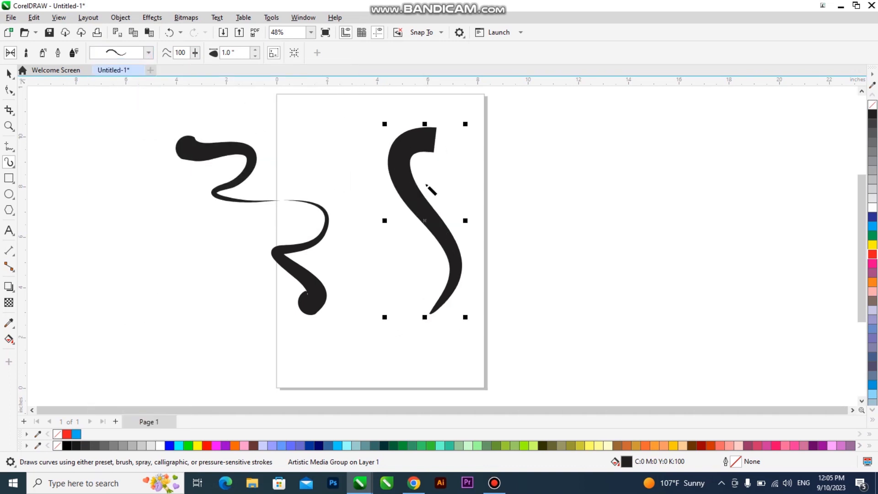
Draw a stroke right of the page and reduce its width to 0.1 inch
mouse_move(577, 137)
mouse_down()
mouse_move(526, 172)
mouse_move(585, 287)
mouse_move(544, 311)
mouse_up()
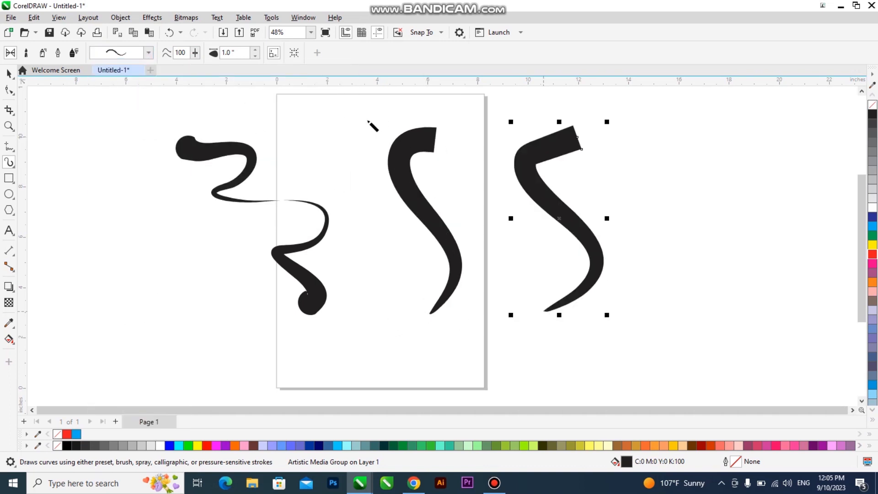
click(254, 56)
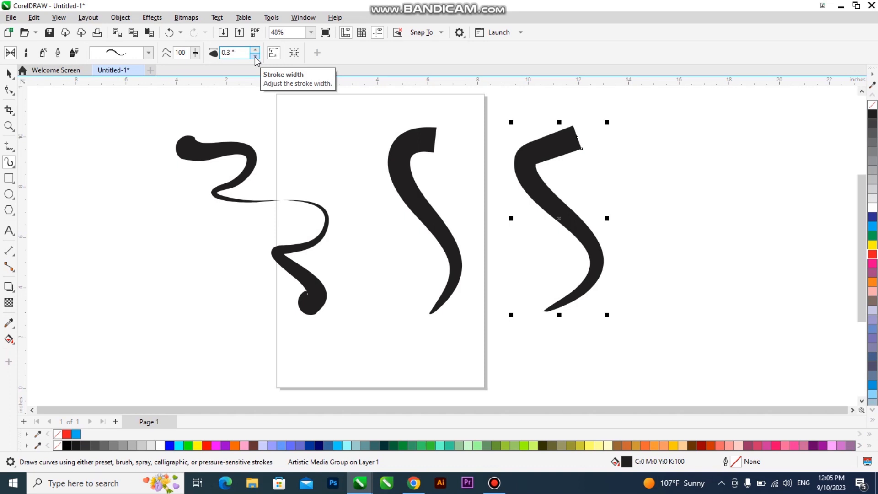
click(254, 55)
click(255, 56)
click(254, 56)
click(254, 56)
click(255, 56)
click(254, 55)
click(255, 56)
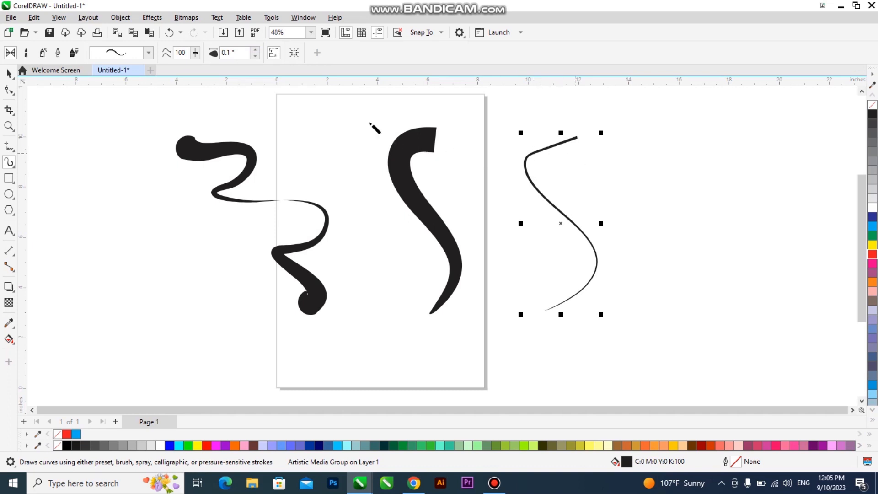
Draw a curve left of the page and set its stroke width to 1.0 inch
mouse_move(158, 123)
mouse_down()
mouse_move(140, 129)
mouse_move(83, 197)
mouse_move(158, 293)
mouse_move(119, 360)
mouse_up()
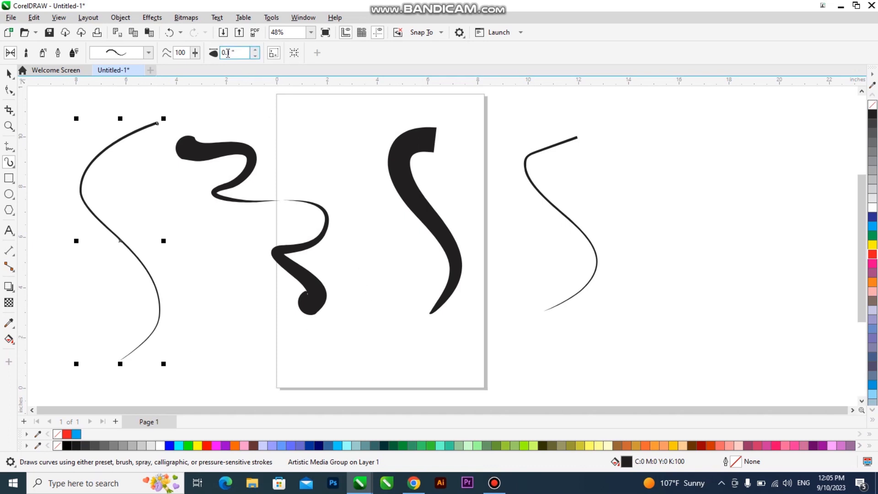
text(1.0)
key(Return)
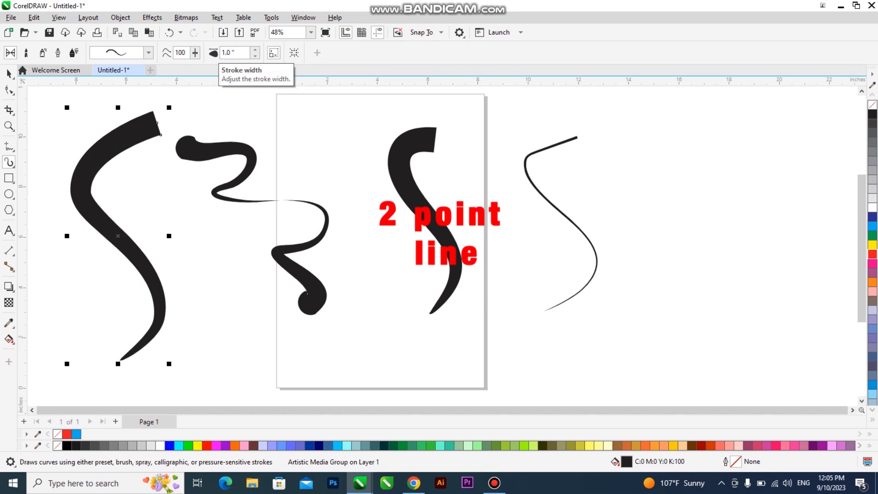
click(255, 51)
click(255, 50)
click(255, 55)
click(256, 55)
click(256, 56)
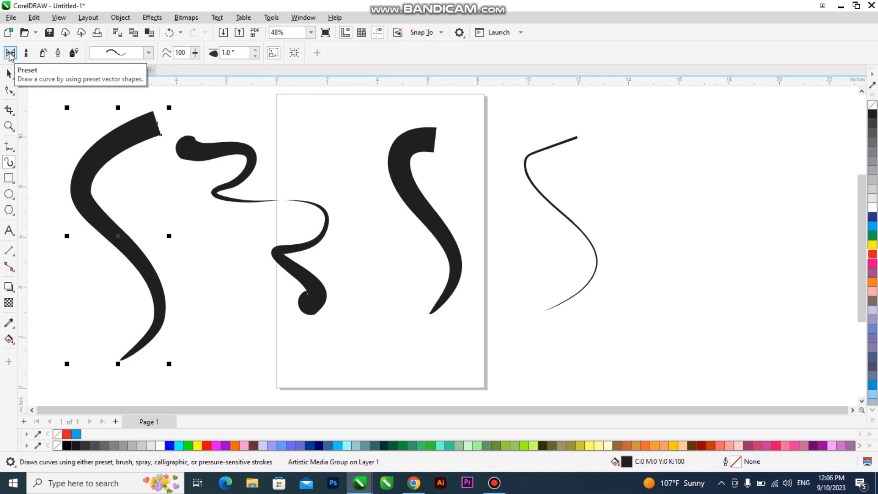
Give the far-left stroke a preset that is thick at both ends, pinched in the middle
click(131, 53)
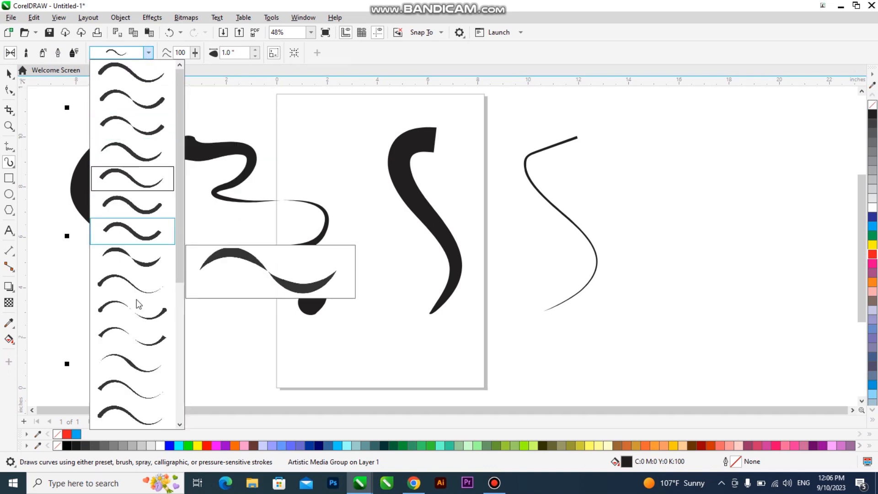
drag(178, 258, 175, 342)
click(128, 317)
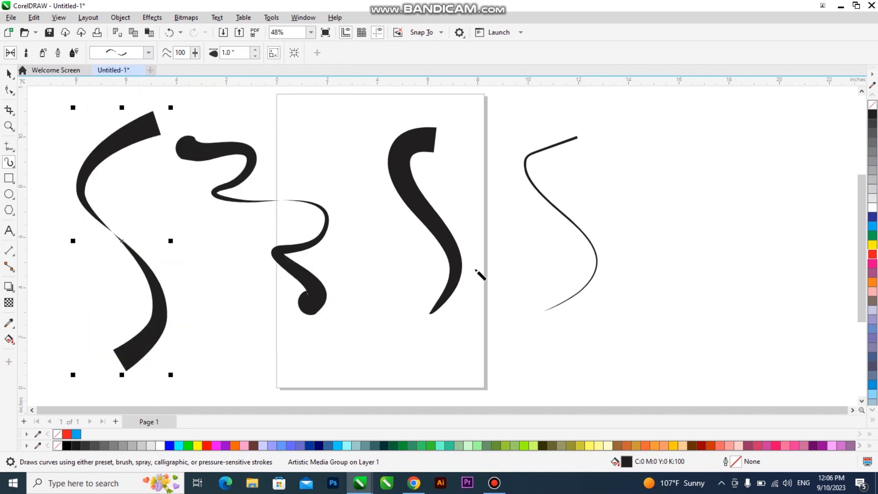
With the Pick tool, marquee-select all four strokes and delete them
click(8, 73)
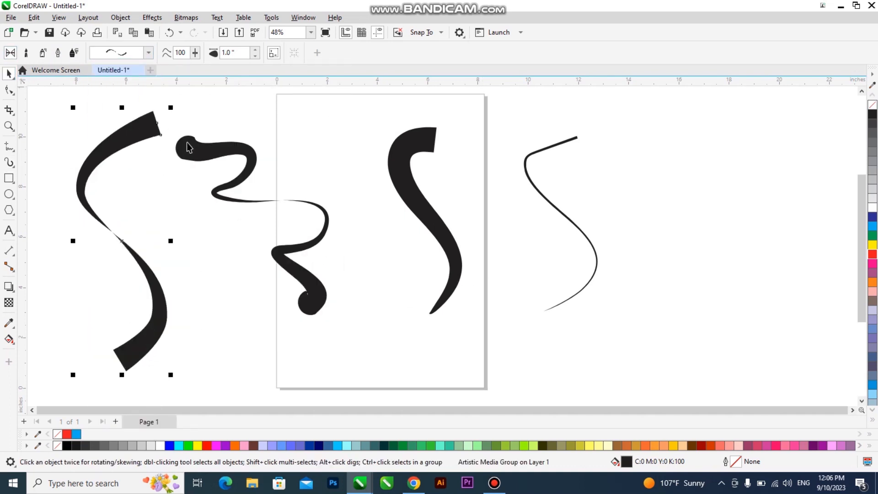
scroll(302, 178, down, 1)
drag(602, 112, 86, 355)
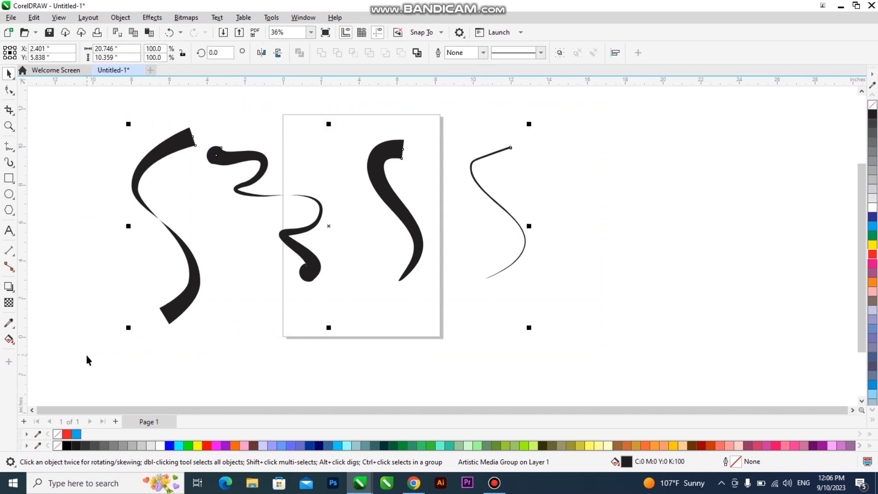
key(Delete)
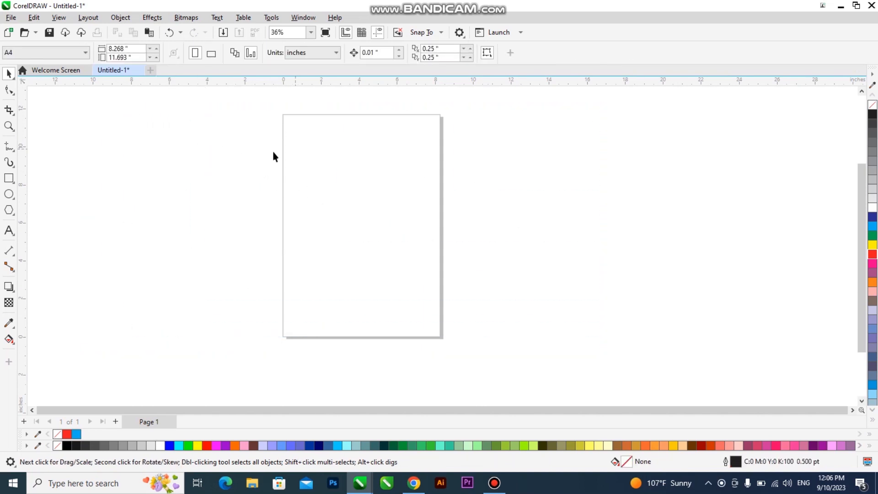
Select the Artistic Media tool in Brush mode and open the stroke category list
click(9, 163)
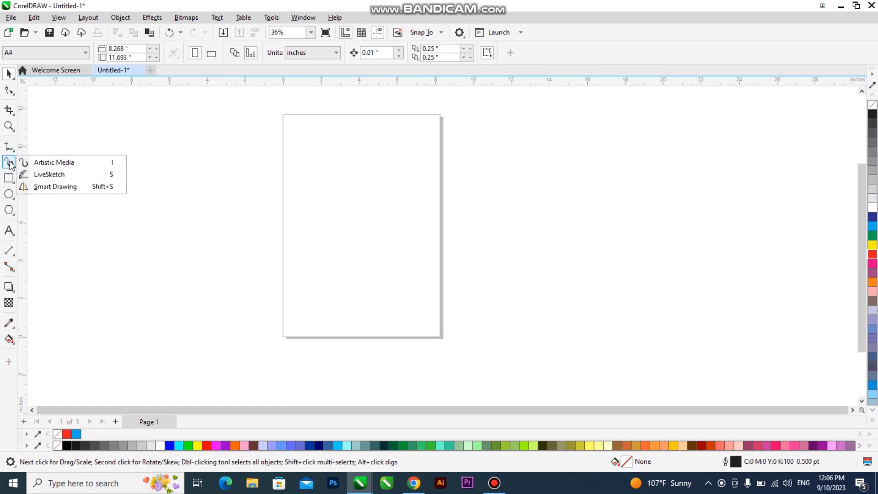
click(57, 166)
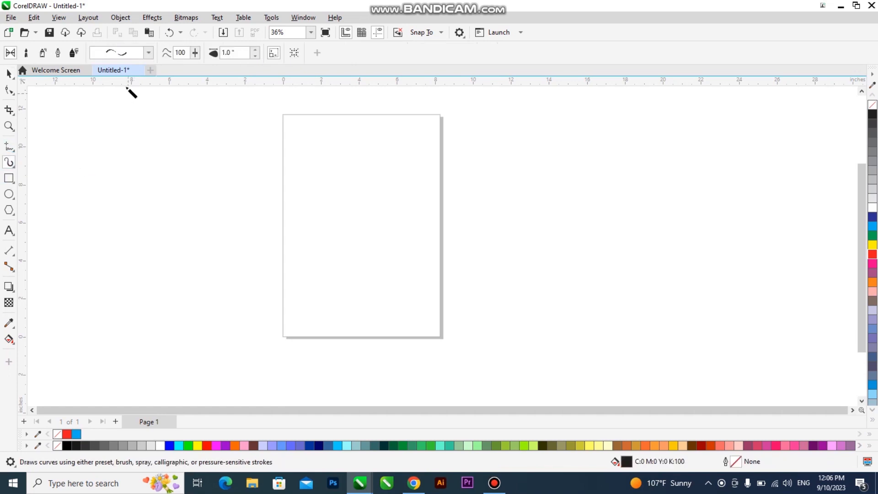
click(26, 53)
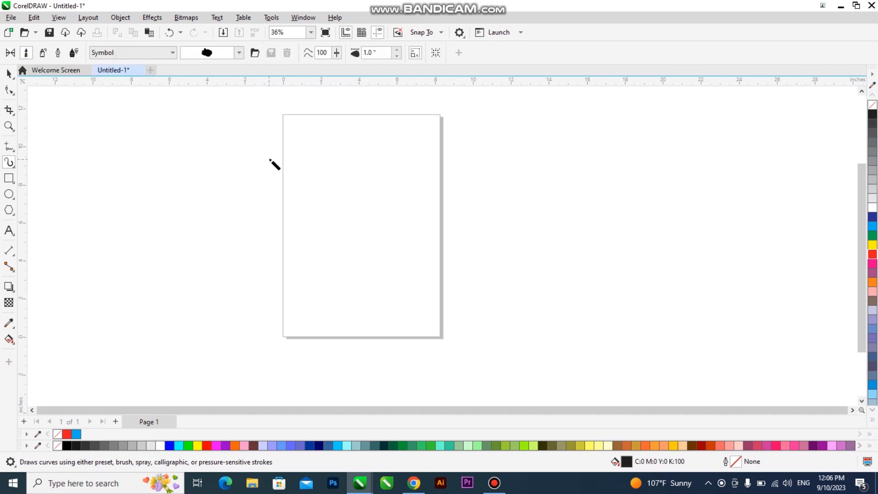
click(158, 54)
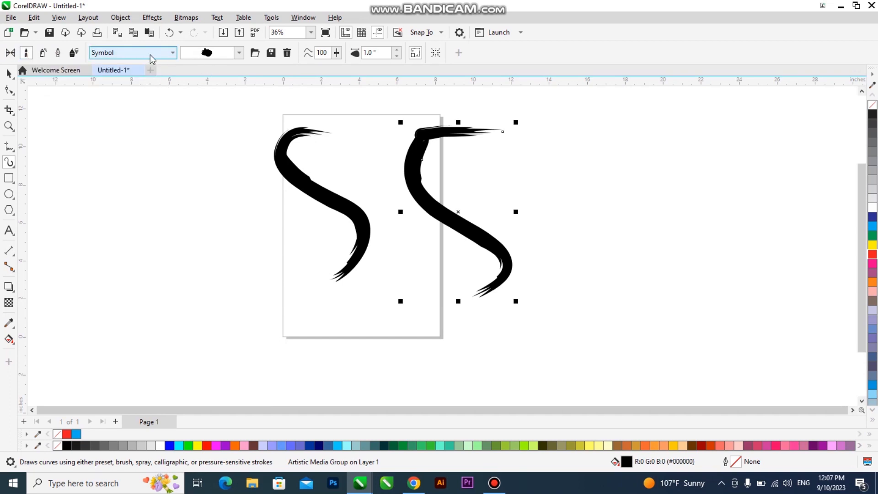
Apply the contour-line, branch-like, then feather brushes to the right S stroke
click(238, 53)
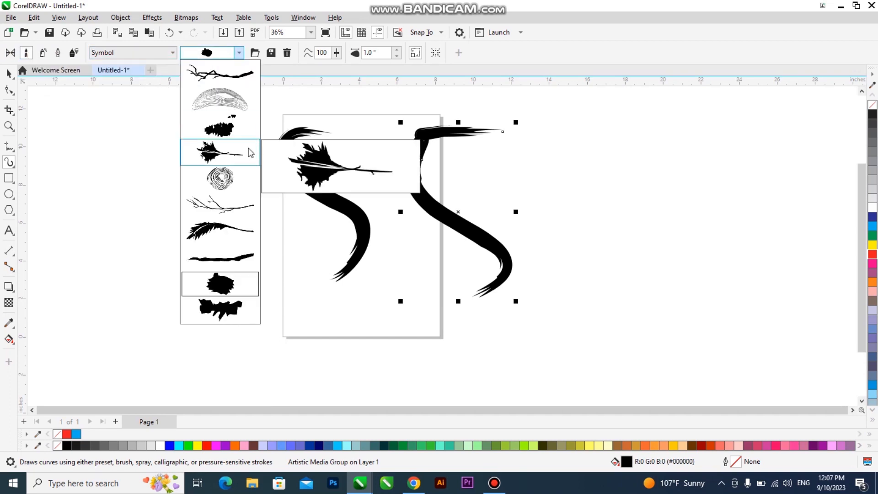
click(228, 110)
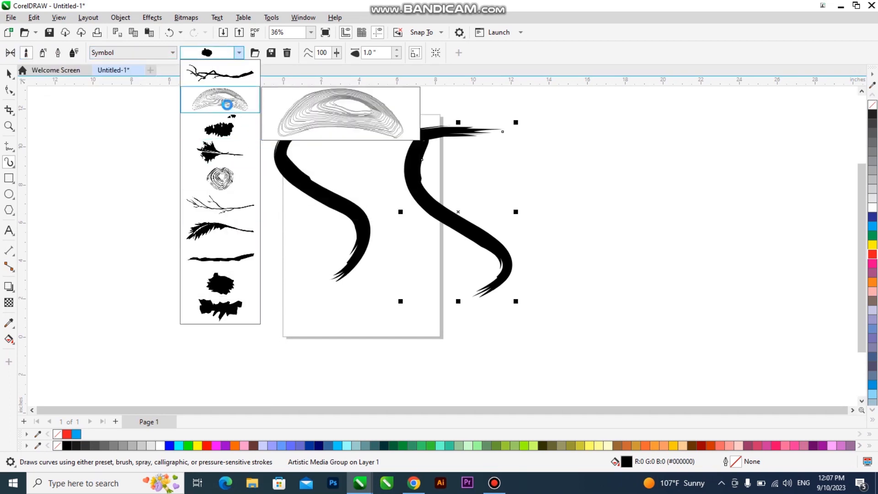
click(239, 53)
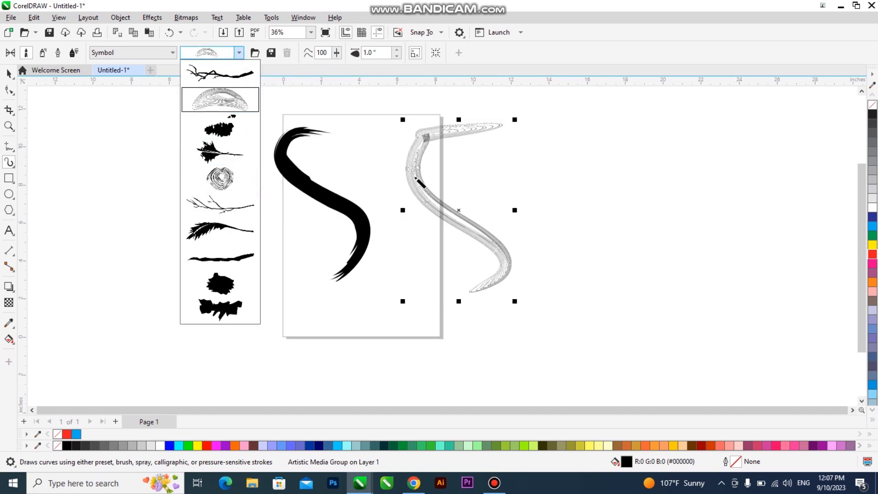
click(222, 74)
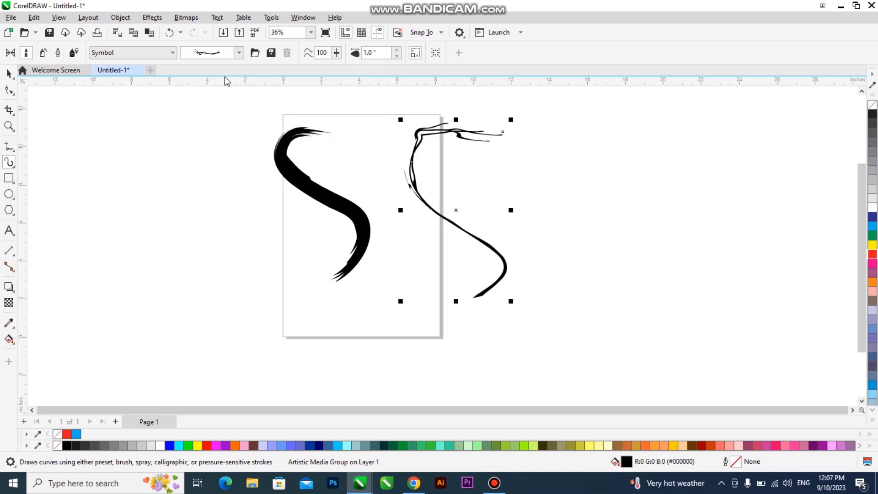
click(212, 54)
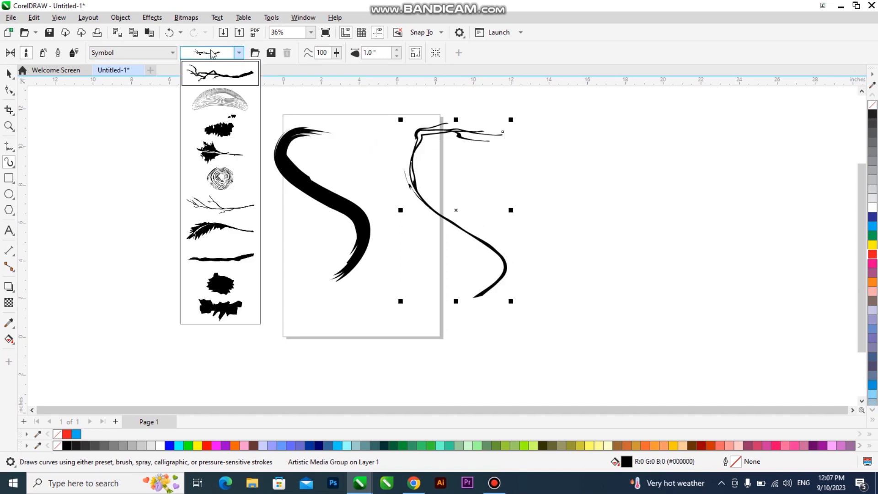
click(212, 229)
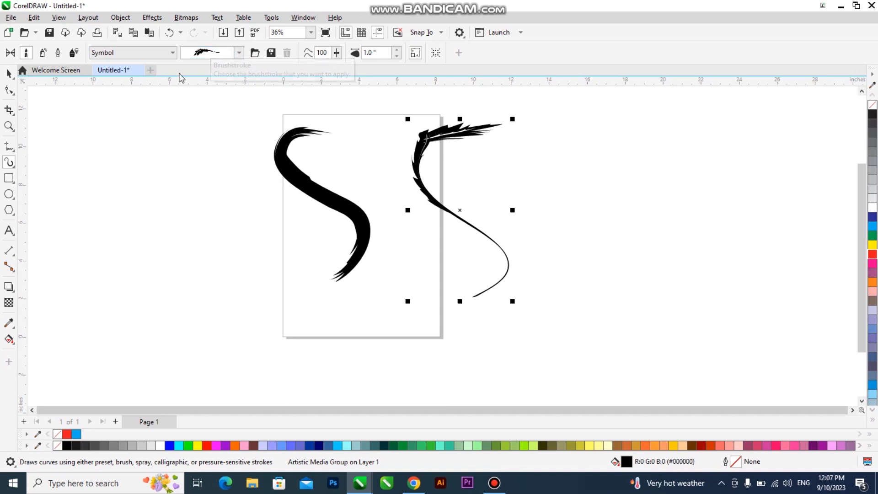
Draw a new S stroke left of the page and apply the fourth and contour-line brushes
mouse_move(175, 142)
mouse_down()
mouse_move(134, 152)
mouse_move(226, 302)
mouse_move(124, 328)
mouse_up()
click(239, 52)
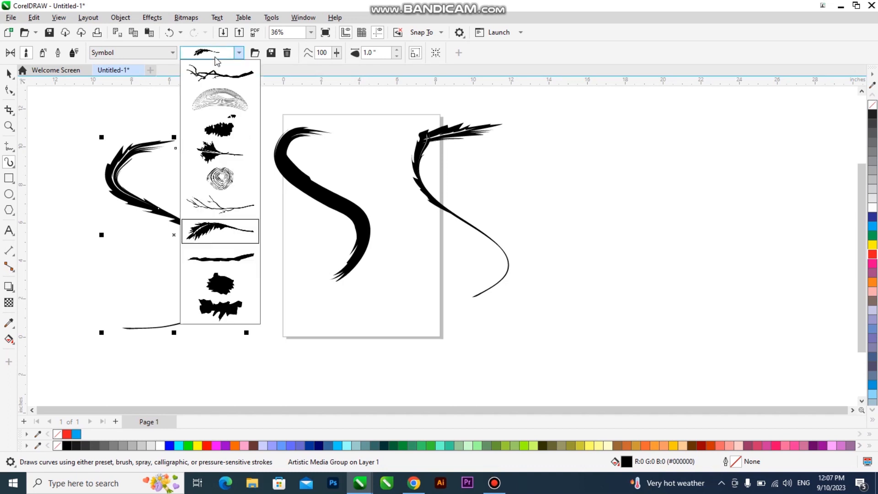
click(224, 157)
click(239, 52)
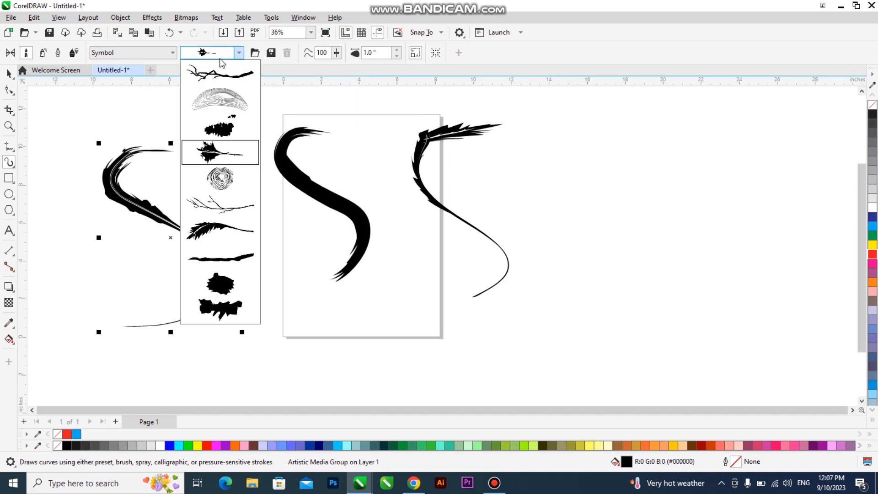
click(218, 94)
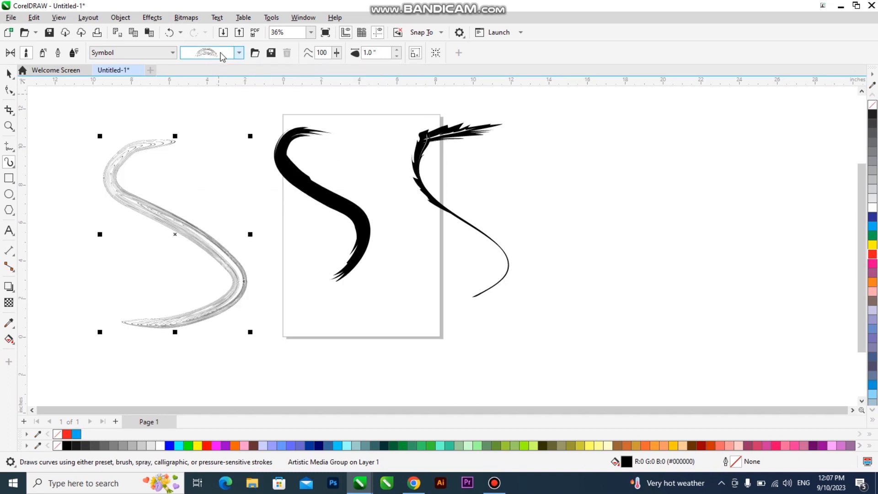
Try blob and jagged brushes on the left S stroke, settle on the fourth brush, and deselect
click(222, 56)
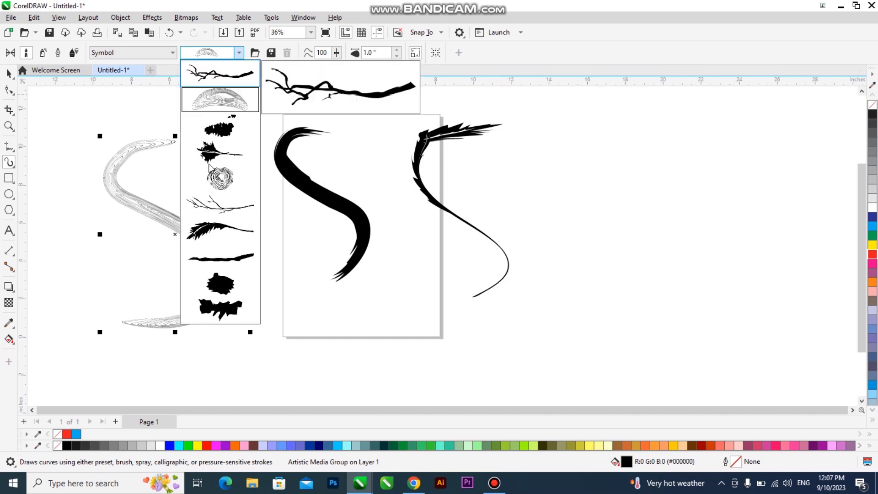
click(219, 284)
click(215, 52)
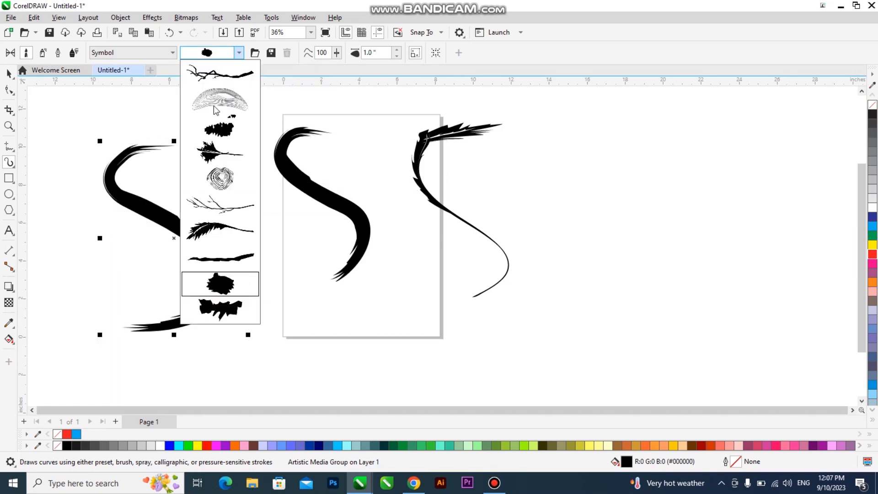
click(237, 309)
click(214, 52)
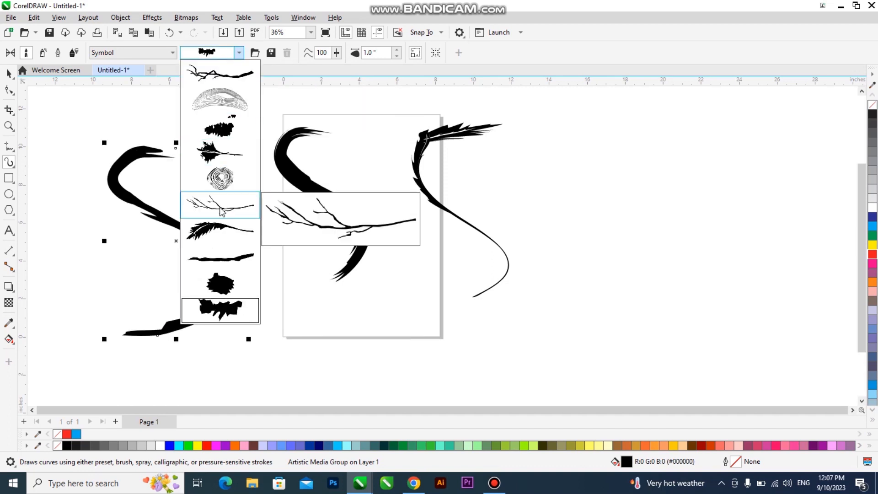
click(221, 282)
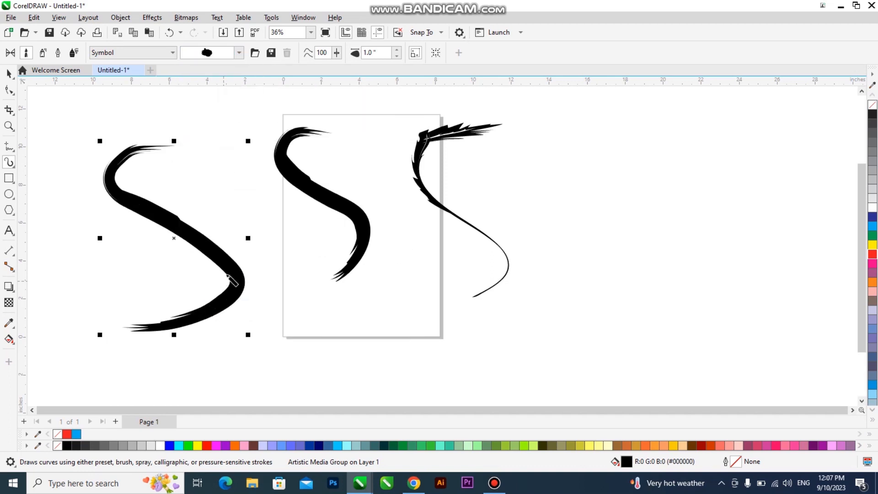
click(212, 53)
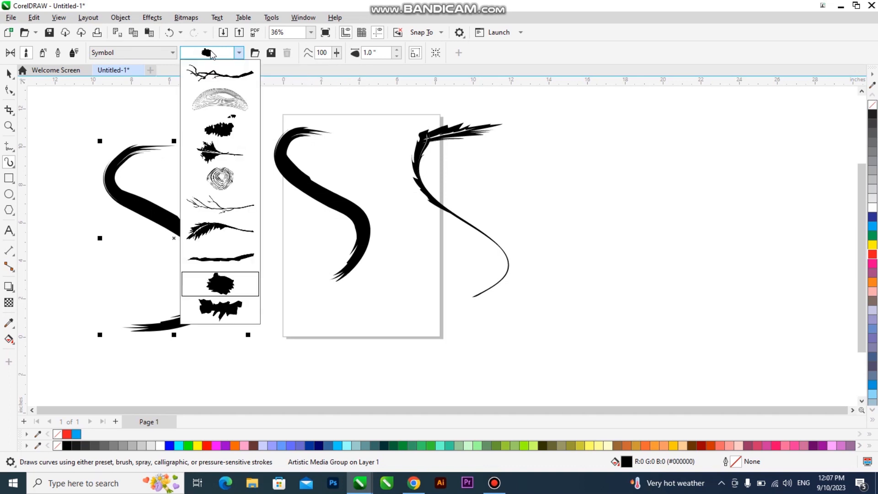
click(220, 151)
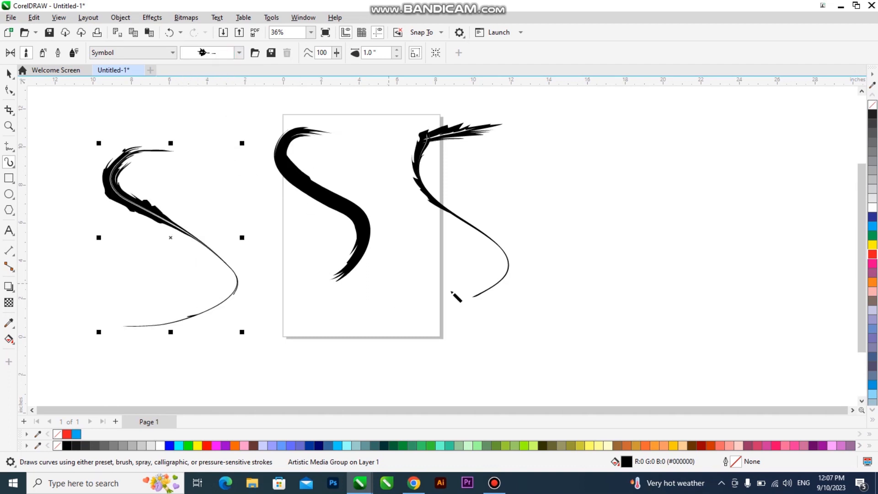
click(522, 208)
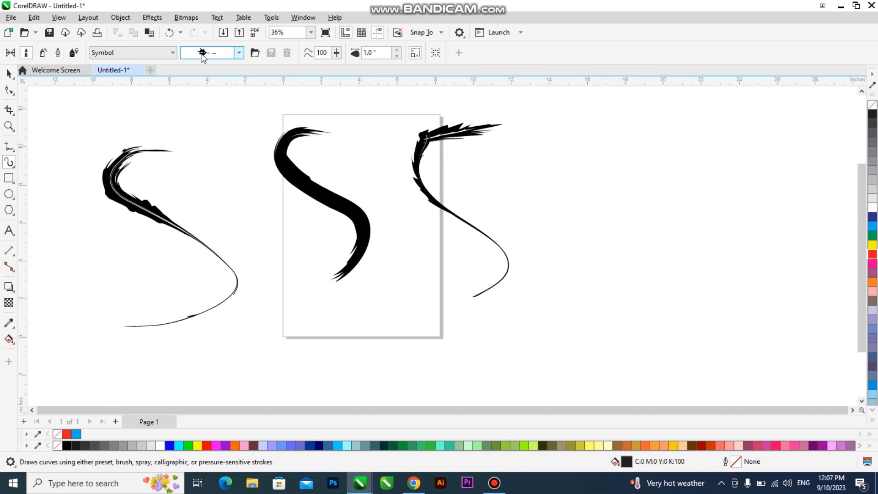
Pick the spiral brush, check the Food category, then return to the Symbol category
click(202, 54)
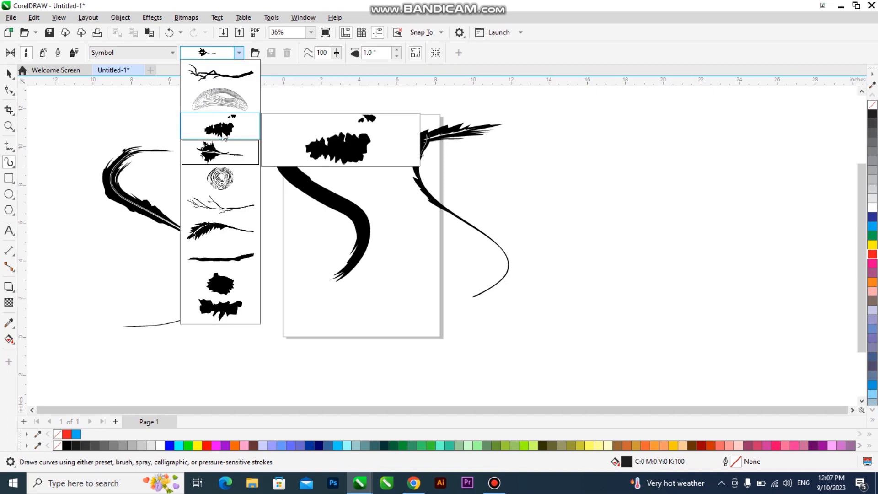
click(220, 178)
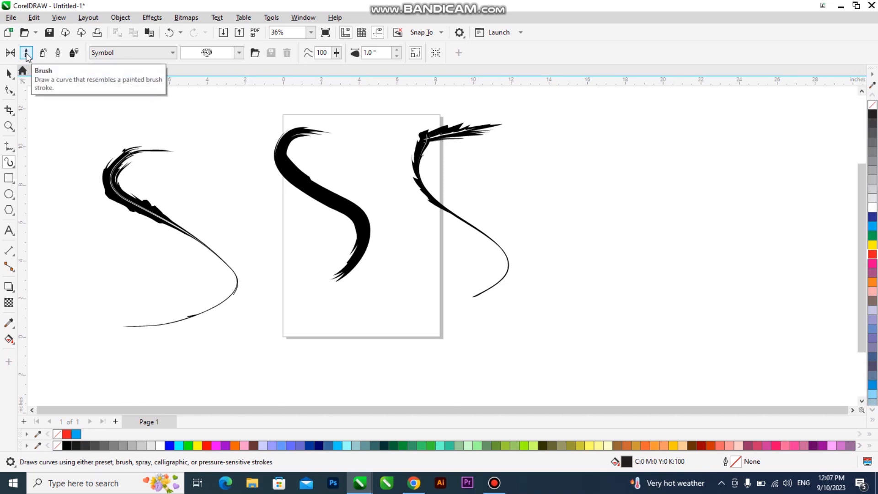
click(173, 52)
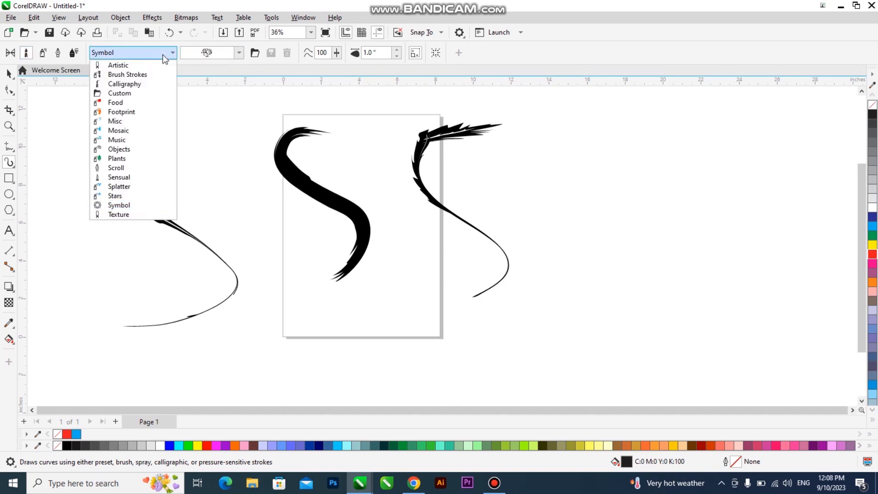
click(144, 102)
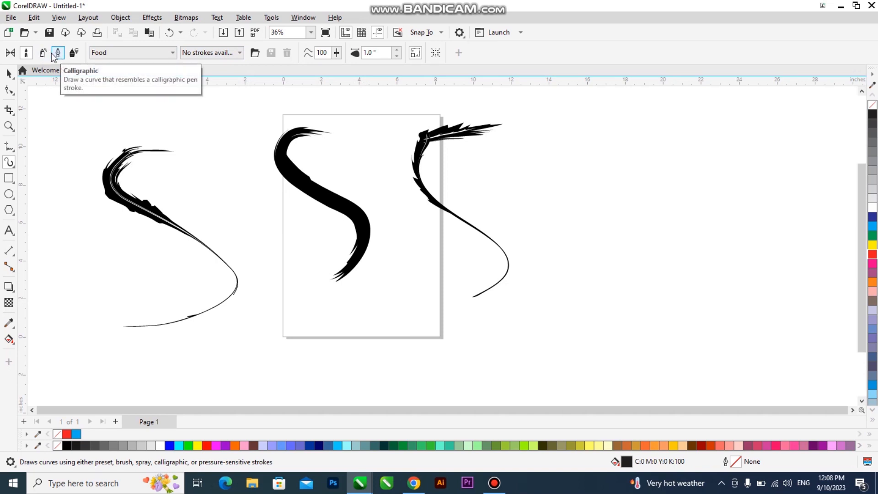
click(114, 53)
click(119, 205)
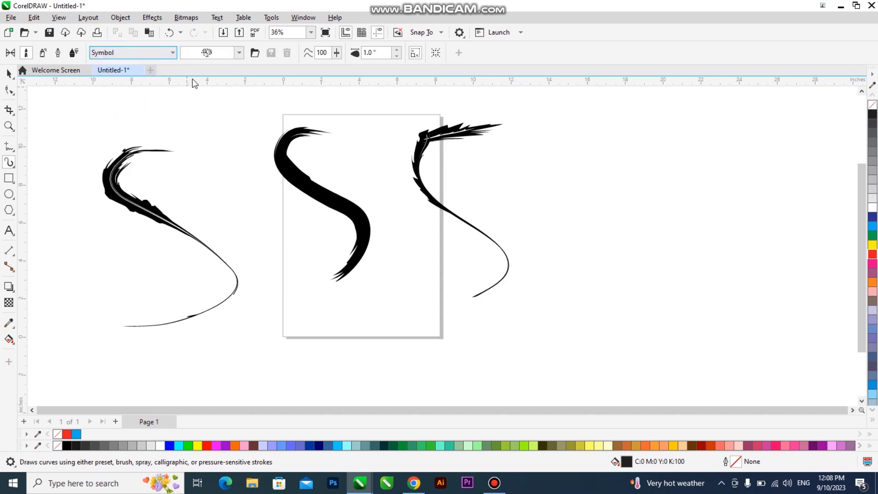
Draw a new S stroke right of the page with the smooth line brush
mouse_move(663, 132)
mouse_down()
mouse_move(579, 165)
mouse_move(640, 243)
mouse_move(614, 316)
mouse_up()
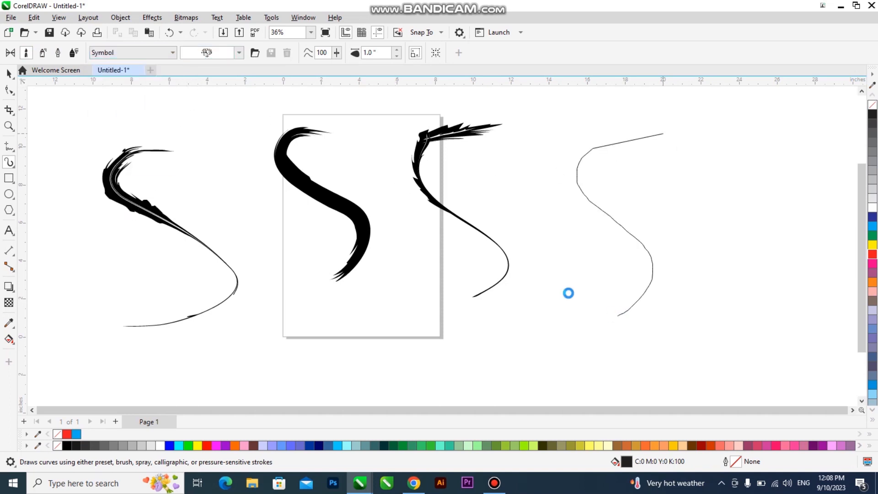
click(220, 53)
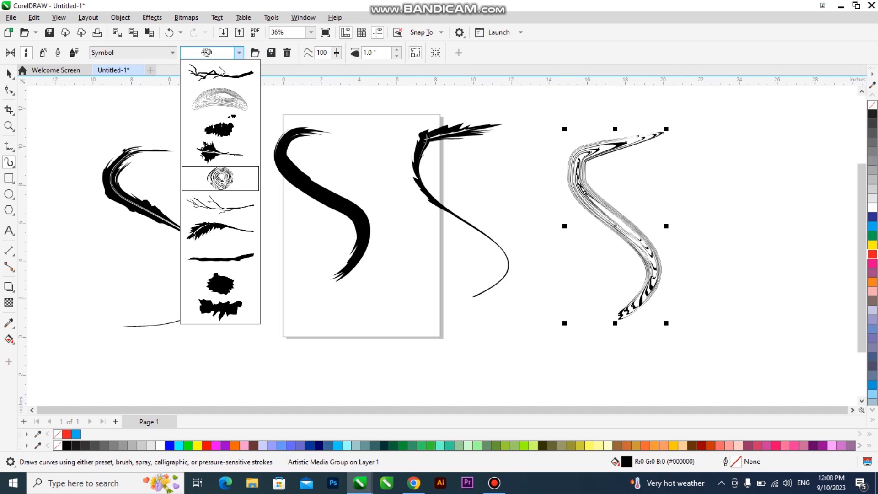
click(226, 260)
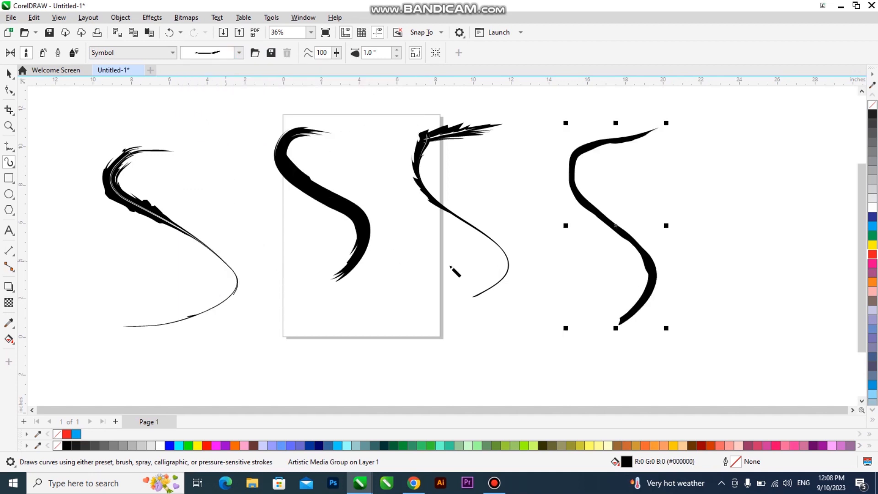
Switch to Sprayer mode, then marquee-select all strokes on the canvas
click(43, 54)
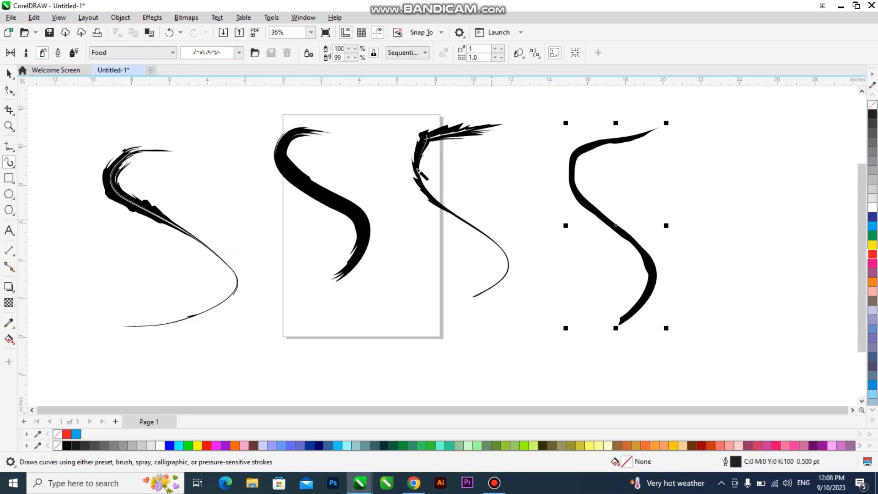
scroll(420, 171, down, 1)
click(9, 73)
mouse_move(97, 316)
mouse_down()
mouse_move(456, 221)
mouse_move(673, 122)
mouse_up()
Delete all the selected strokes and return to Artistic Media with the Food category
key(Delete)
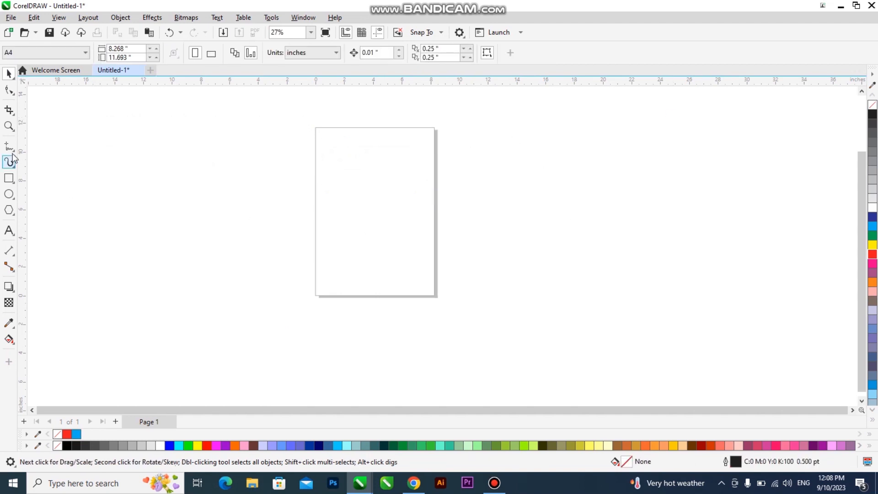
click(9, 162)
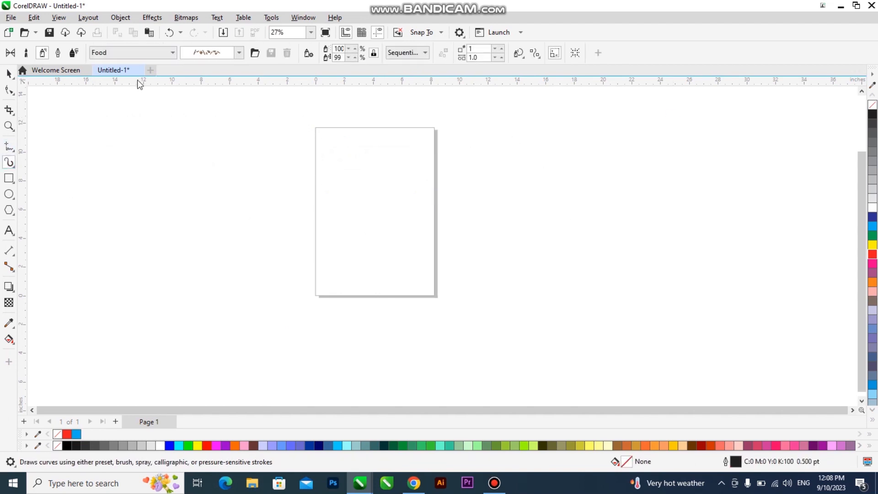
click(139, 54)
click(139, 53)
click(27, 53)
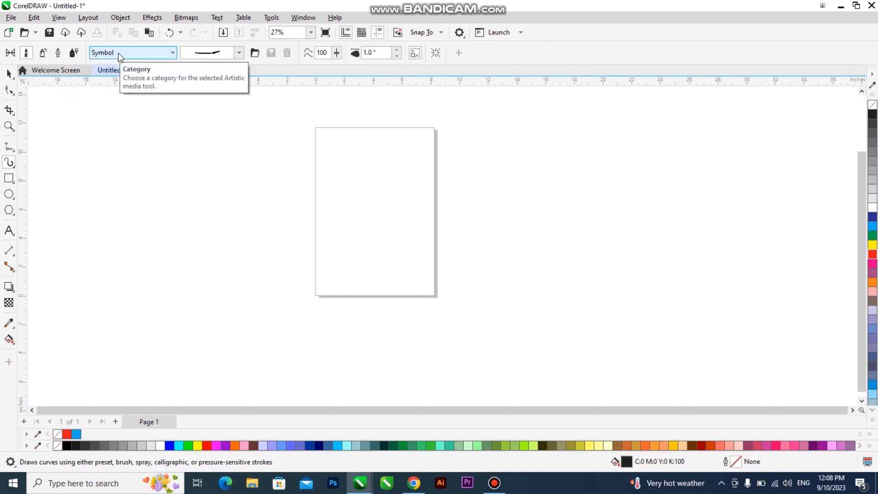
Switch to Sprayer mode and choose the cakes, hearts and sweets spray pattern
click(43, 54)
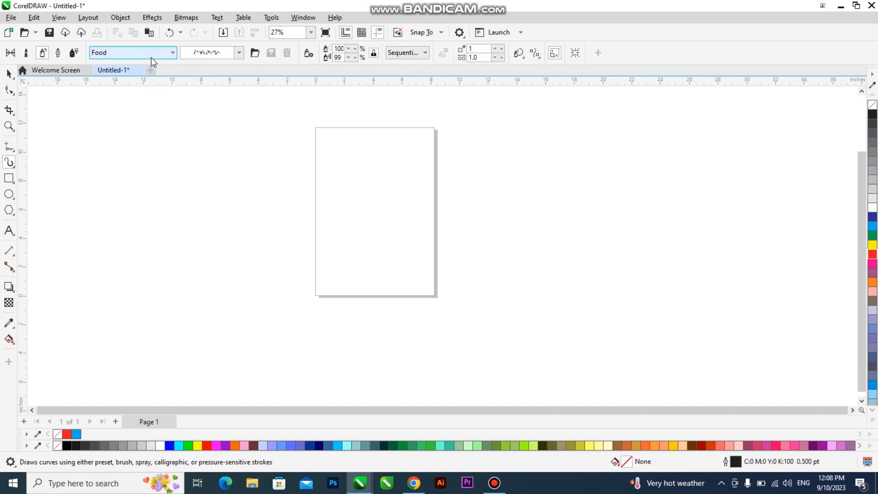
click(205, 54)
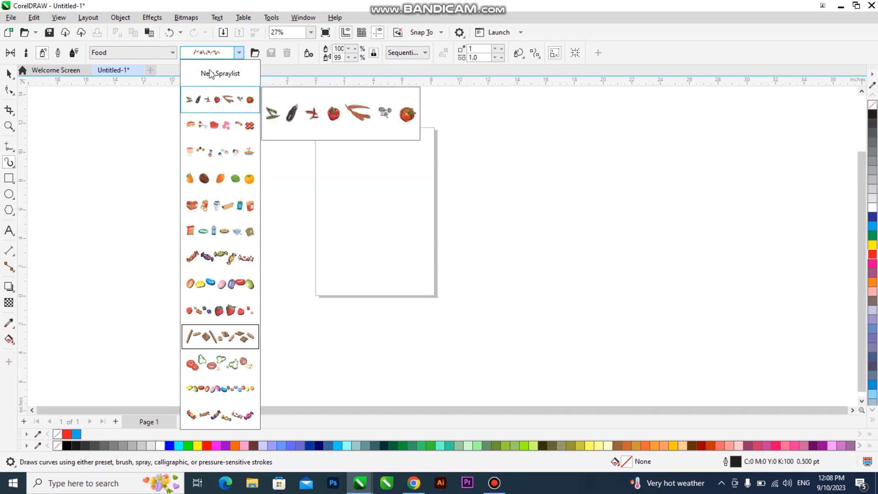
click(213, 57)
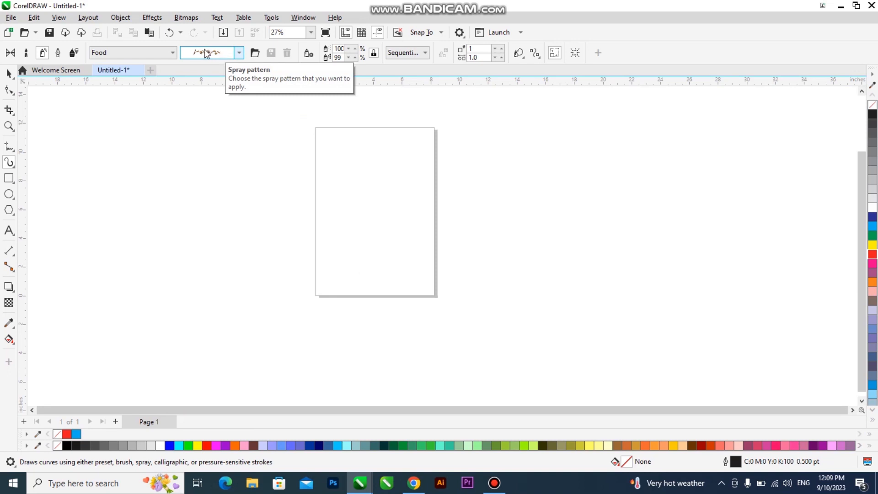
click(219, 51)
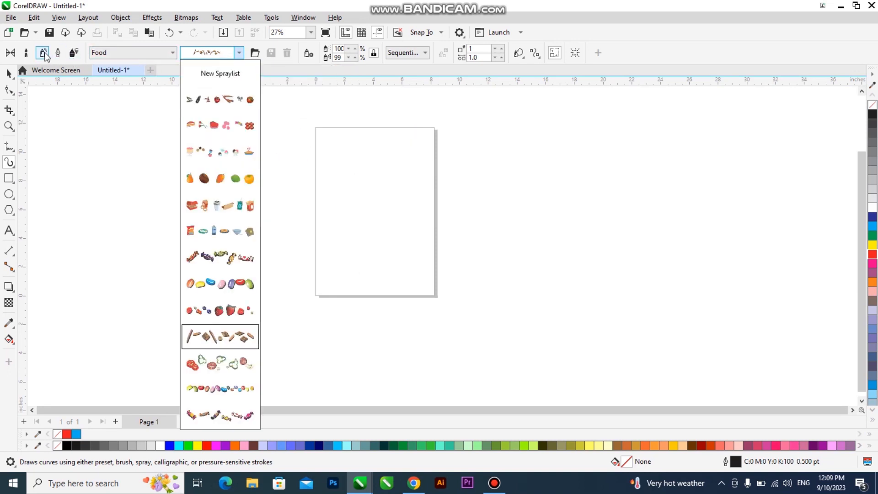
click(228, 127)
Spray three rows of cakes and hearts across the page
scroll(358, 154, up, 1)
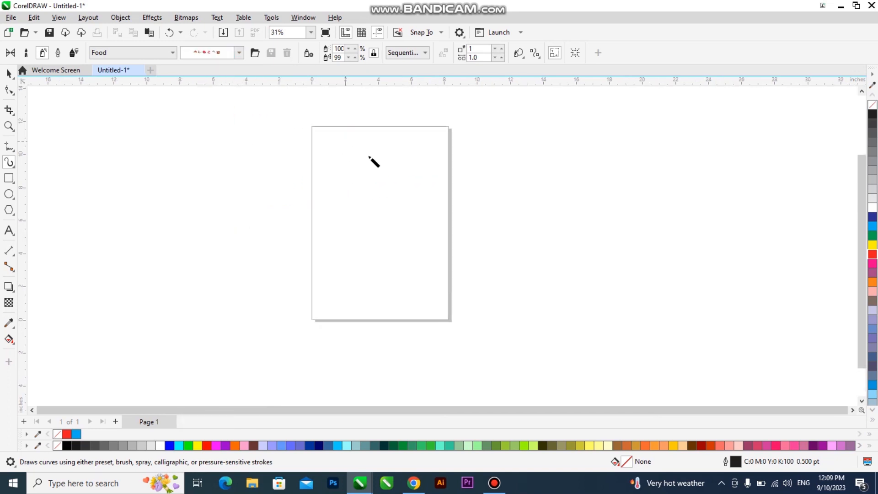
mouse_move(325, 147)
mouse_down()
mouse_move(387, 150)
mouse_move(414, 146)
mouse_up()
drag(304, 177, 427, 182)
drag(337, 201, 439, 211)
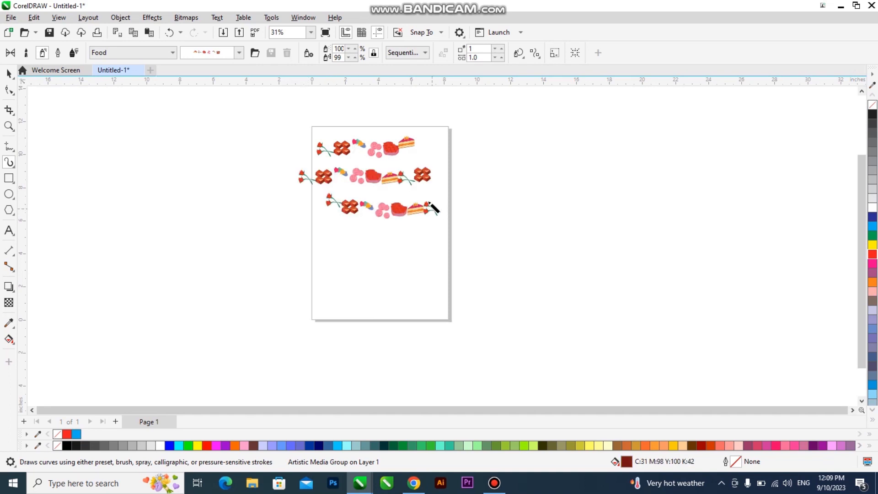
Switch to a groceries spray pattern and spray three more rows down to the page bottom
click(229, 53)
click(211, 230)
drag(325, 241, 428, 245)
mouse_move(333, 274)
mouse_down()
mouse_move(401, 264)
mouse_move(462, 277)
mouse_up()
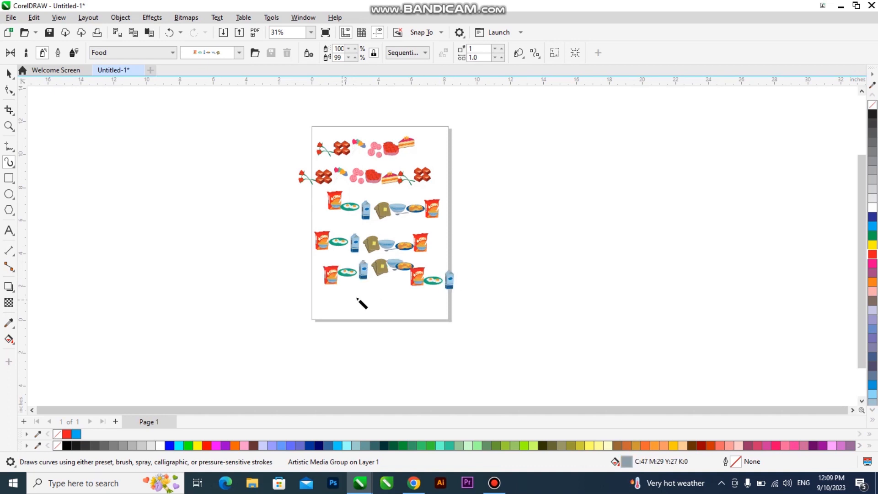
drag(337, 302, 453, 310)
Spray a row of the vegetables and sausages pattern across the page top
click(239, 52)
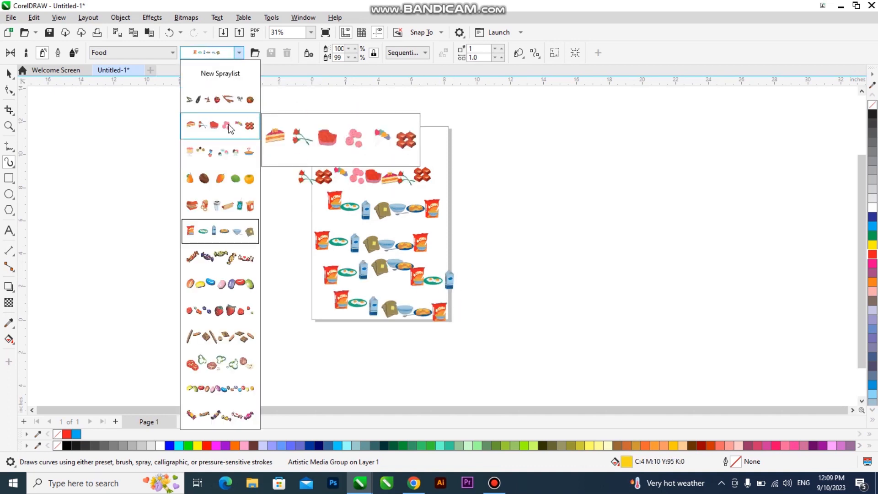
click(232, 99)
drag(326, 132, 434, 130)
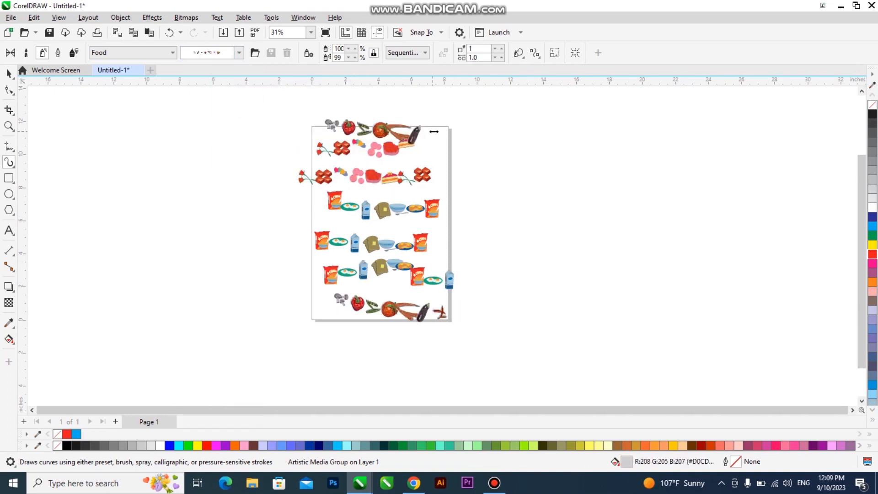
Select all 14 food strokes, group them, and scale the group to about 73%
key(space)
drag(541, 104, 376, 223)
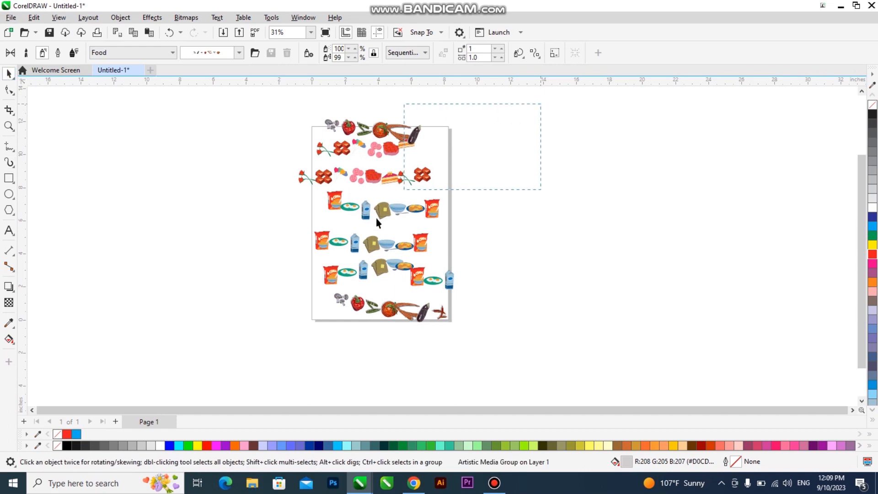
drag(220, 360, 220, 360)
key(ctrl+g)
drag(465, 114, 416, 167)
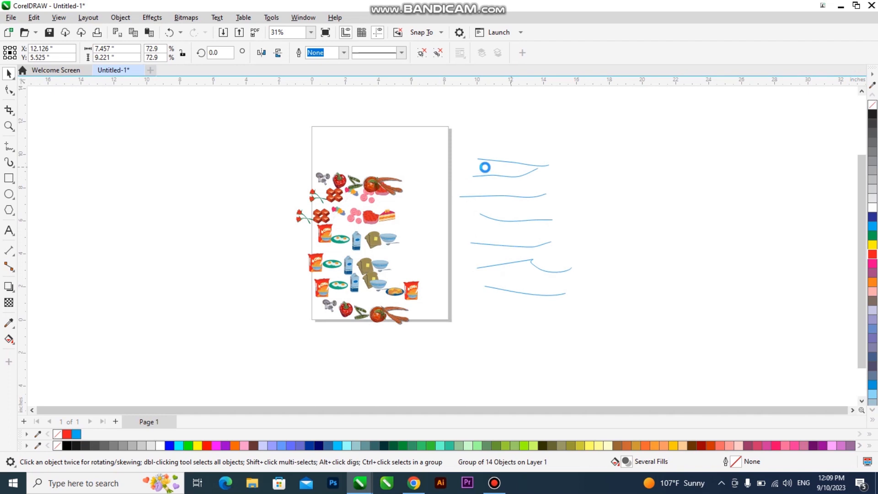
drag(484, 167, 484, 167)
Create a borderless page-sized rectangle and PowerClip the food group inside it
double_click(8, 178)
right_click(873, 105)
right_click(388, 172)
drag(539, 171, 396, 185)
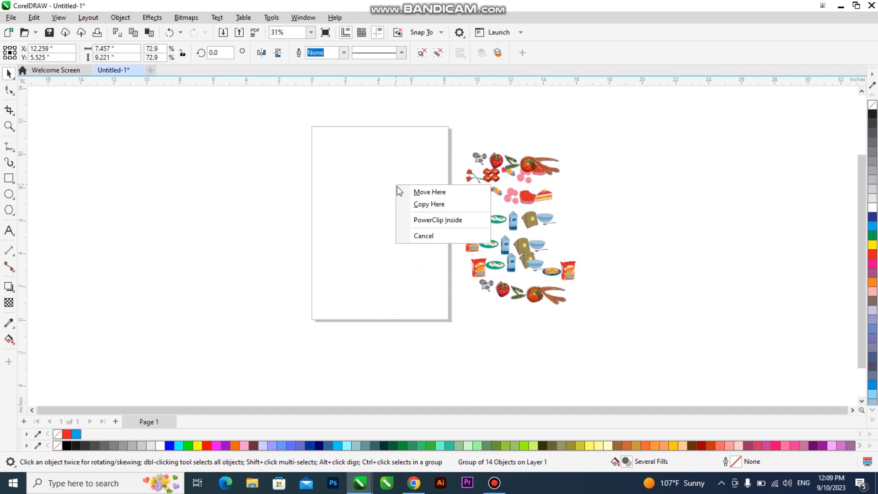
click(419, 222)
Edit the PowerClip contents and enlarge the food pattern to fill the page
double_click(407, 207)
click(402, 185)
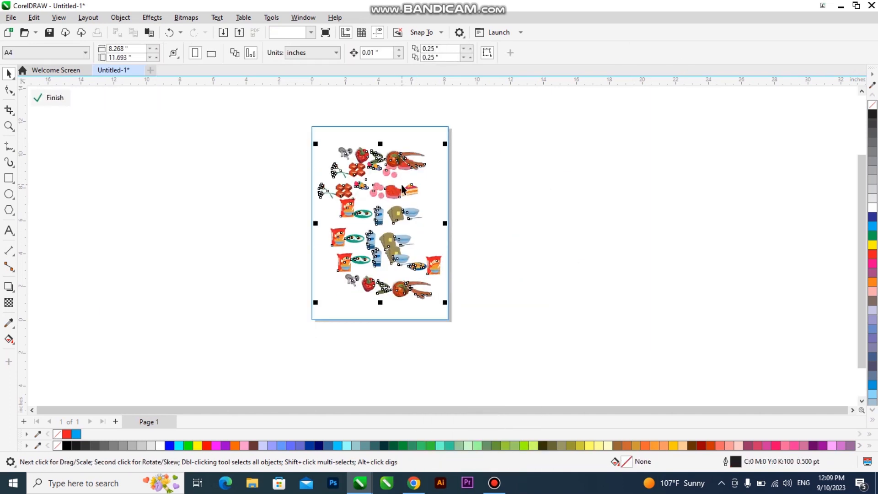
drag(445, 143, 463, 119)
Convert the food pattern to a 200 dpi RGB bitmap
click(9, 302)
click(466, 268)
click(186, 17)
click(201, 29)
click(512, 207)
click(457, 249)
click(454, 301)
Fade the food bitmap to 87 transparency and finish editing the frame
click(8, 302)
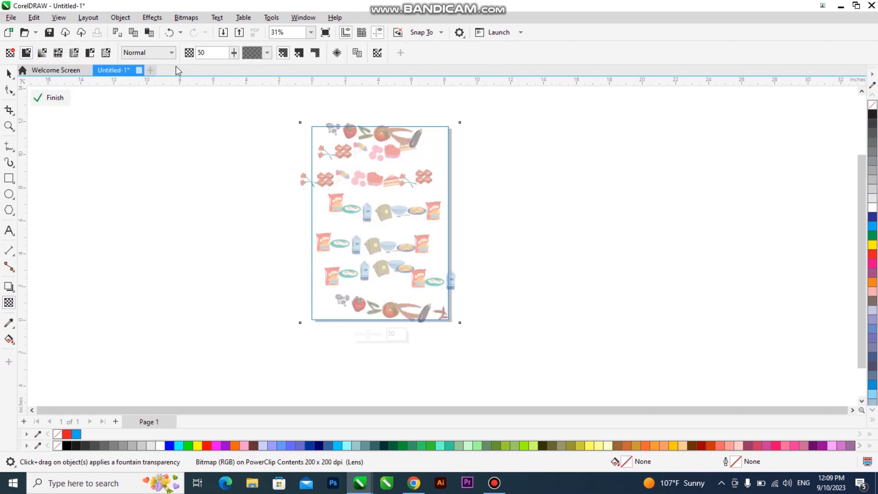
drag(234, 53, 265, 55)
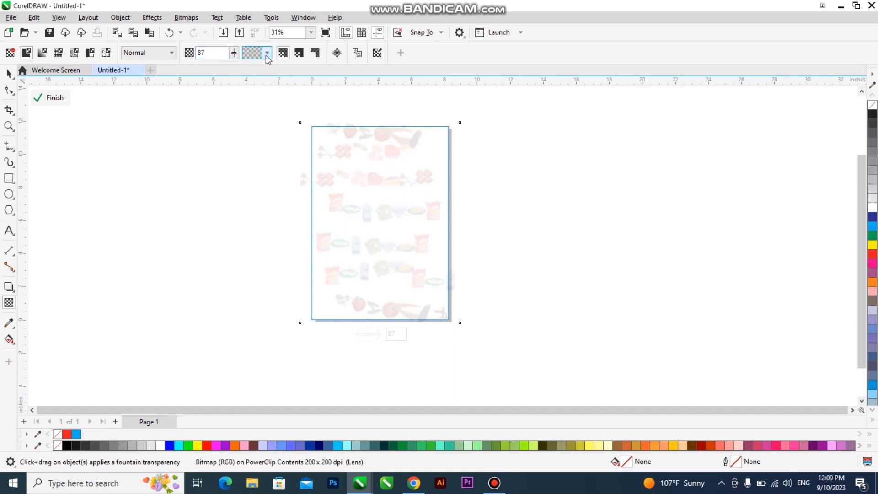
click(9, 73)
click(156, 201)
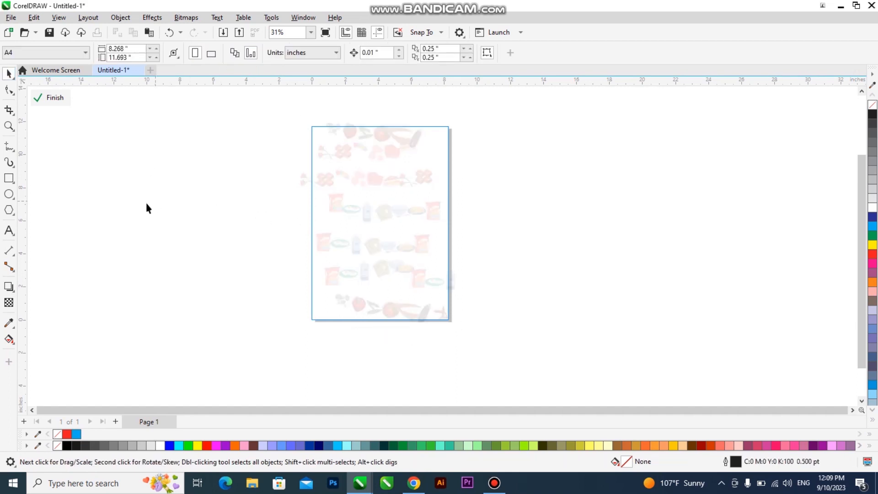
ctrl+click(144, 204)
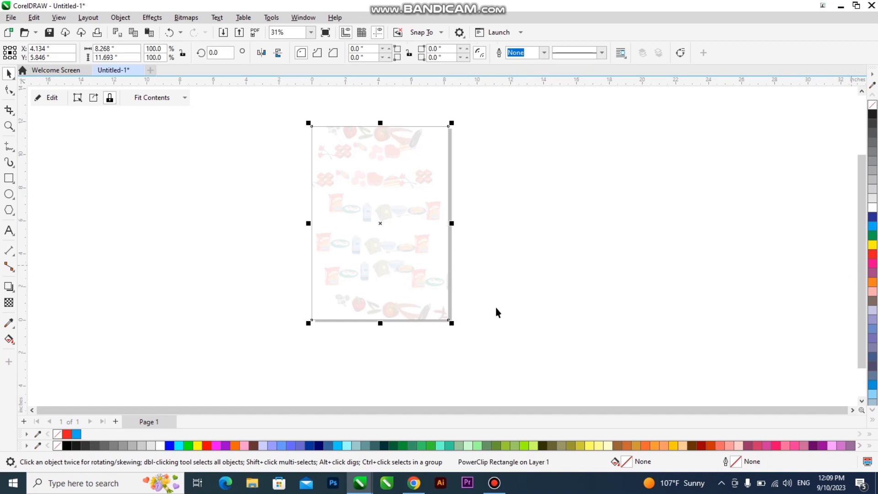
Try red, yellow, lavender, blue and magenta fills on the page frame, settling on solid red
click(208, 446)
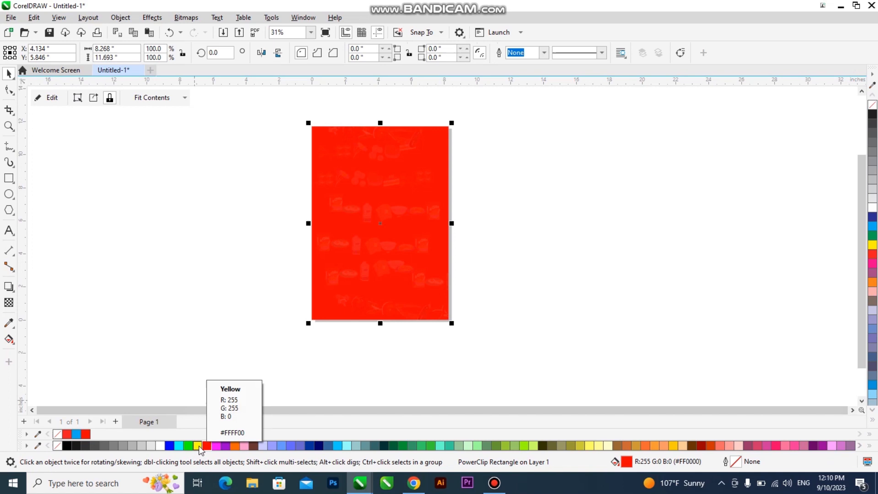
click(198, 447)
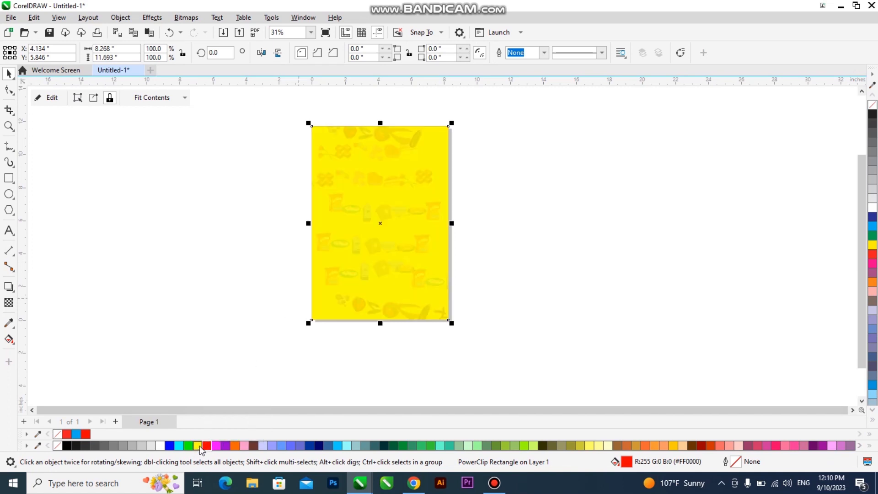
scroll(394, 191, up, 1)
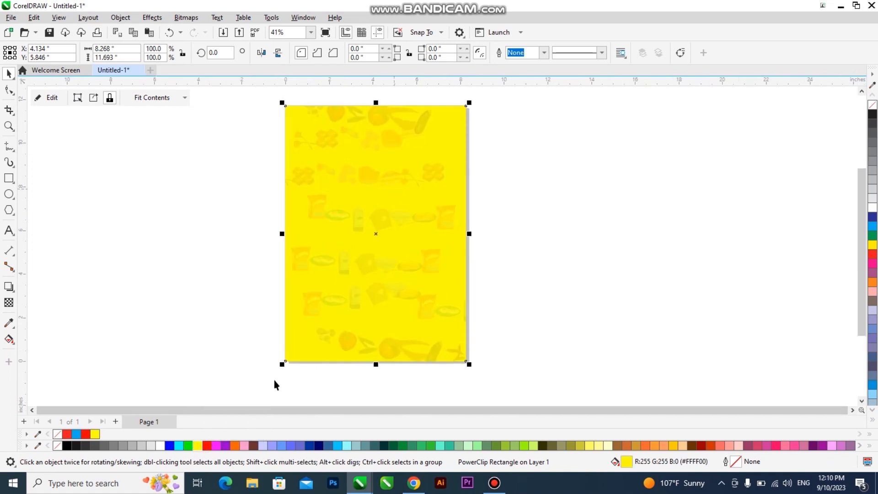
click(263, 446)
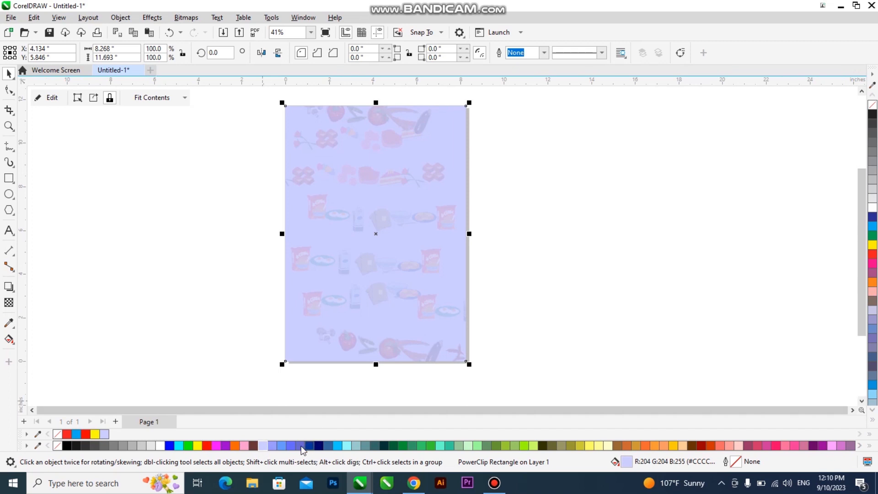
click(286, 445)
click(310, 445)
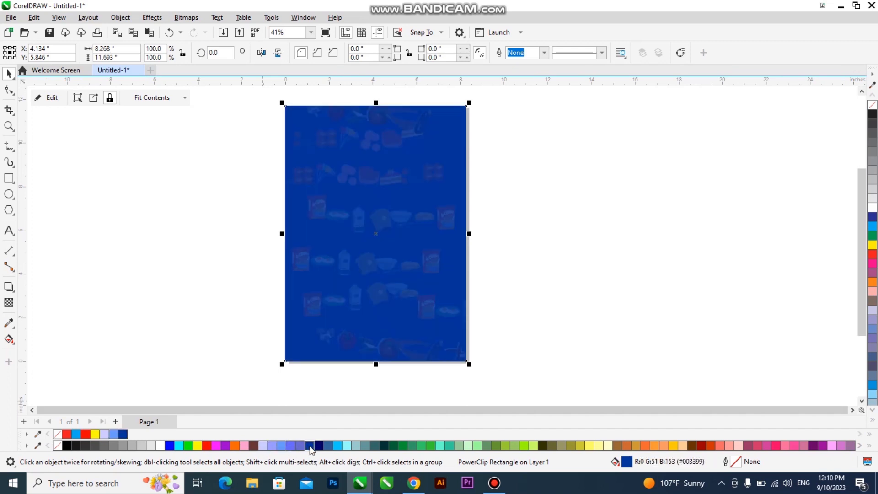
click(217, 446)
click(207, 446)
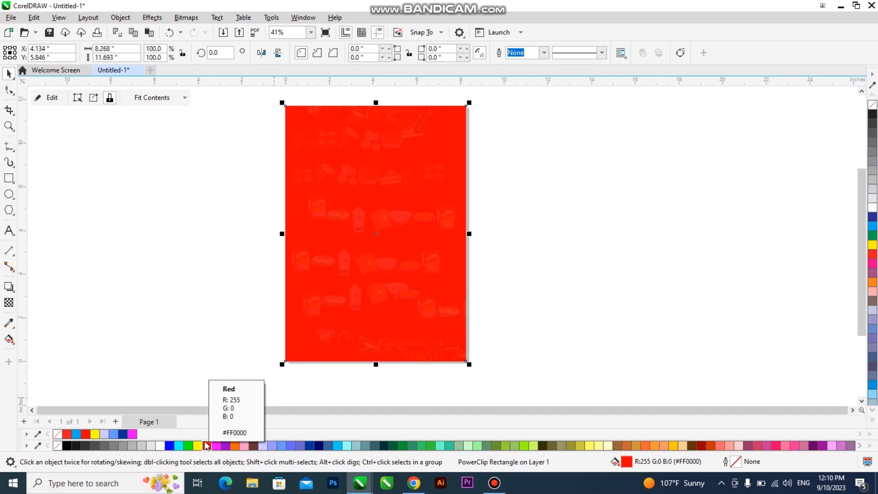
click(271, 445)
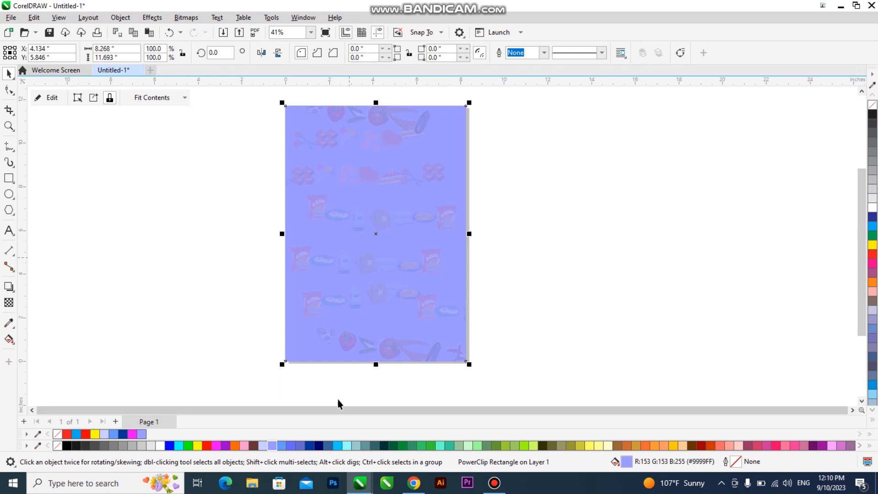
click(284, 445)
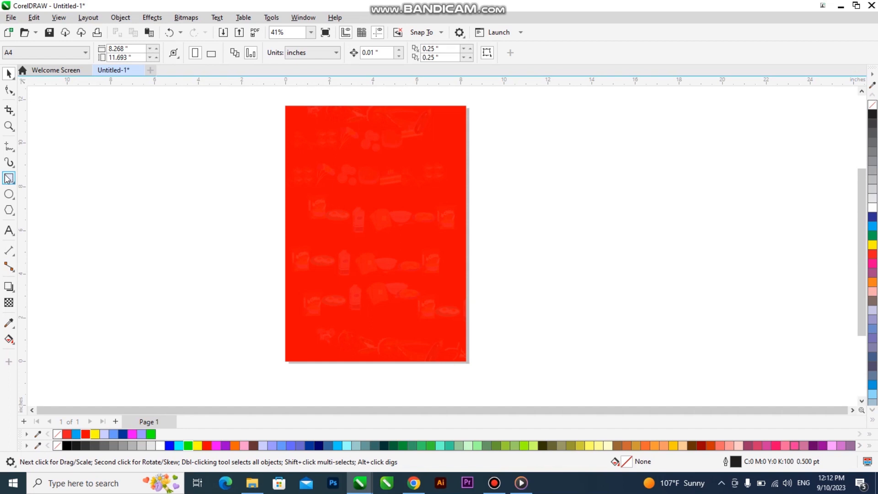
click(387, 203)
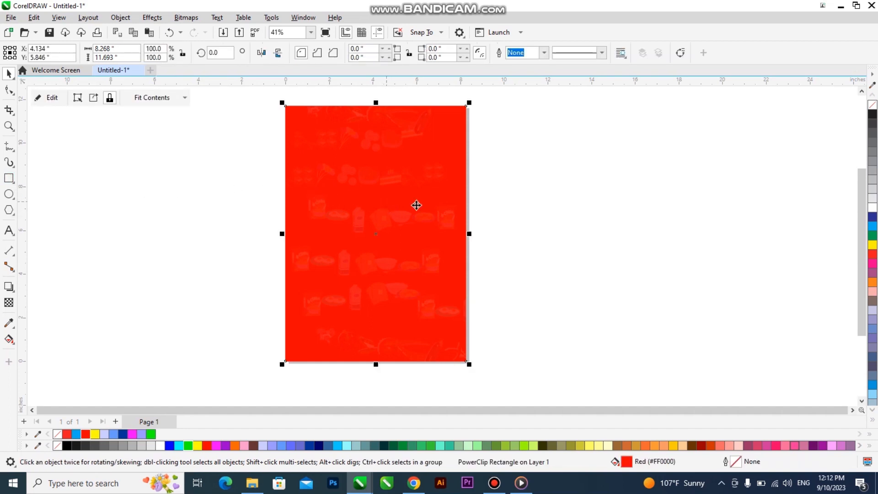
click(9, 162)
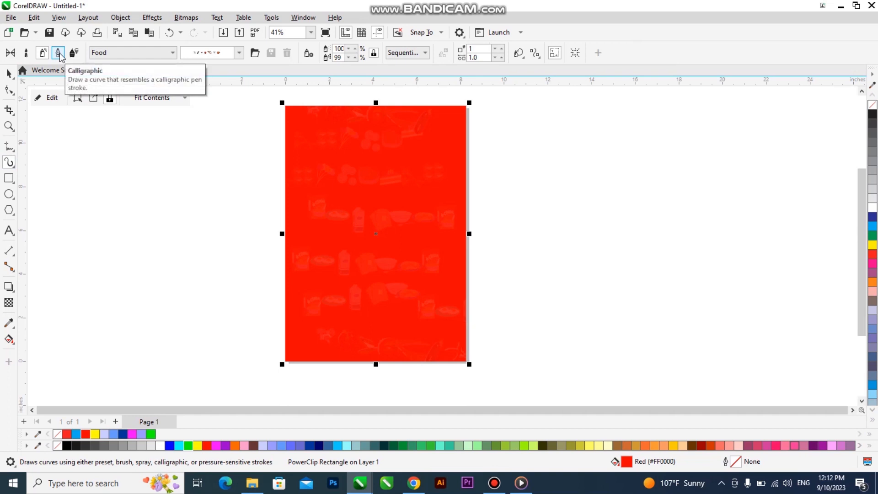
click(59, 53)
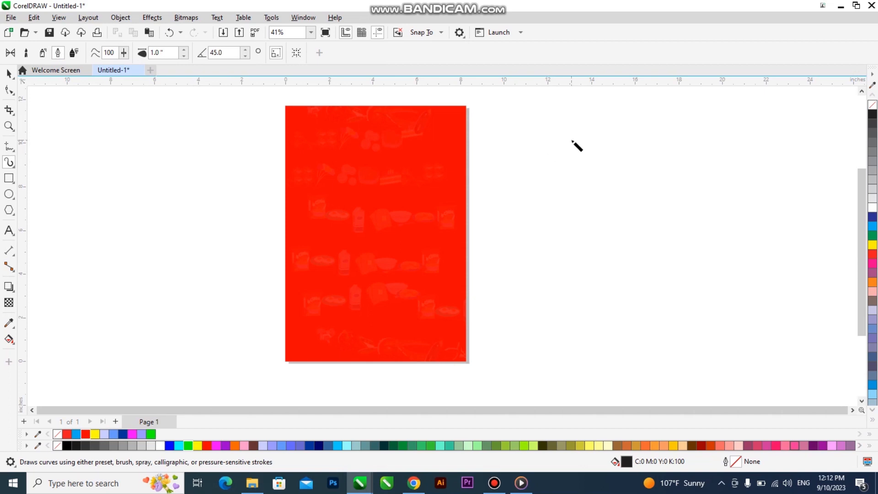
mouse_move(579, 139)
mouse_down()
mouse_move(529, 137)
mouse_move(491, 166)
mouse_move(550, 207)
mouse_move(673, 238)
mouse_move(662, 325)
mouse_move(516, 356)
mouse_up()
mouse_move(196, 130)
mouse_down()
mouse_move(75, 210)
mouse_move(280, 300)
mouse_move(114, 341)
mouse_up()
mouse_move(297, 171)
mouse_down()
mouse_move(336, 145)
mouse_move(365, 179)
mouse_move(480, 187)
mouse_up()
mouse_move(642, 161)
mouse_down()
mouse_move(723, 188)
mouse_move(822, 176)
mouse_move(834, 159)
mouse_up()
mouse_move(538, 240)
mouse_down()
mouse_move(485, 292)
mouse_move(421, 300)
mouse_move(314, 351)
mouse_up()
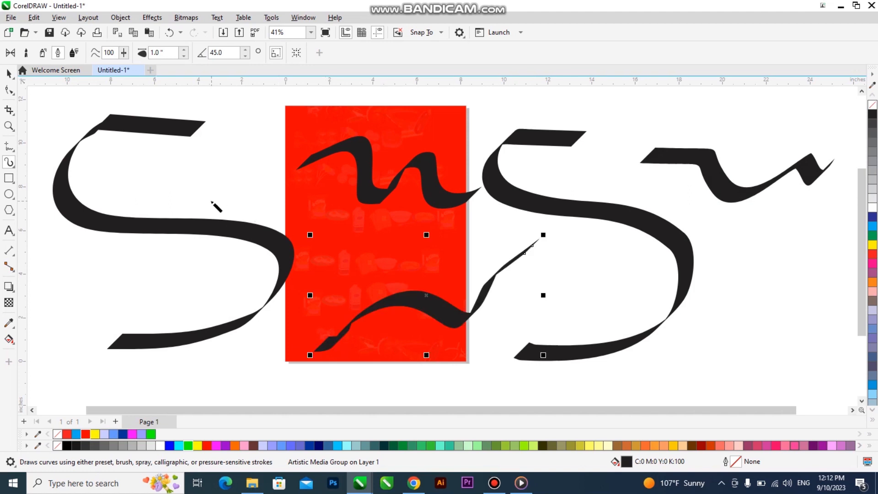
mouse_move(166, 184)
mouse_down()
mouse_move(254, 186)
mouse_move(278, 170)
mouse_up()
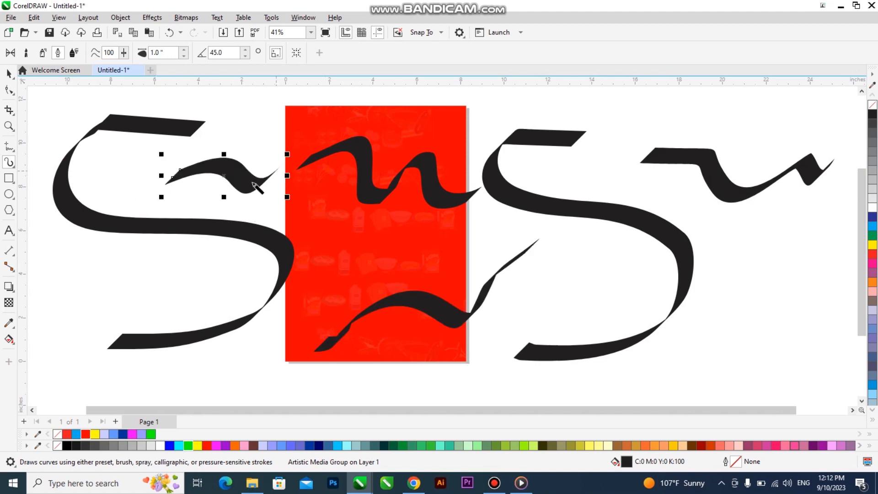
double_click(154, 52)
text(3)
key(Return)
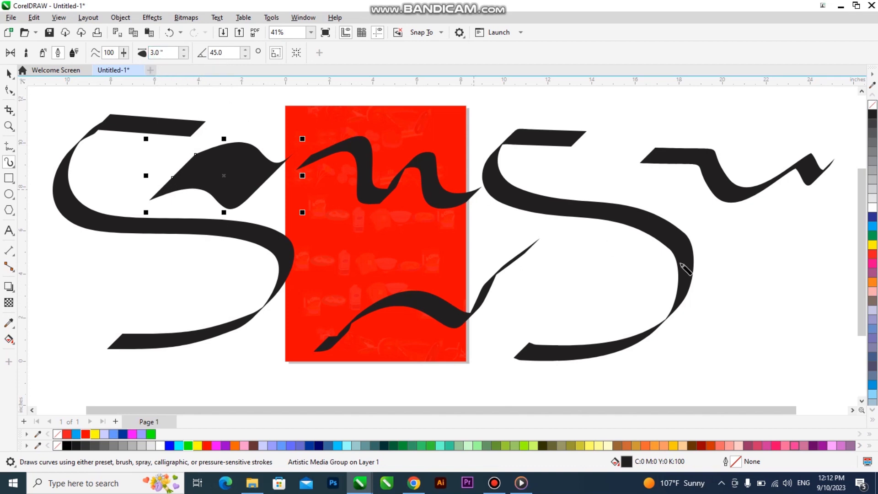
mouse_move(770, 211)
mouse_down()
mouse_move(805, 348)
mouse_move(752, 399)
mouse_up()
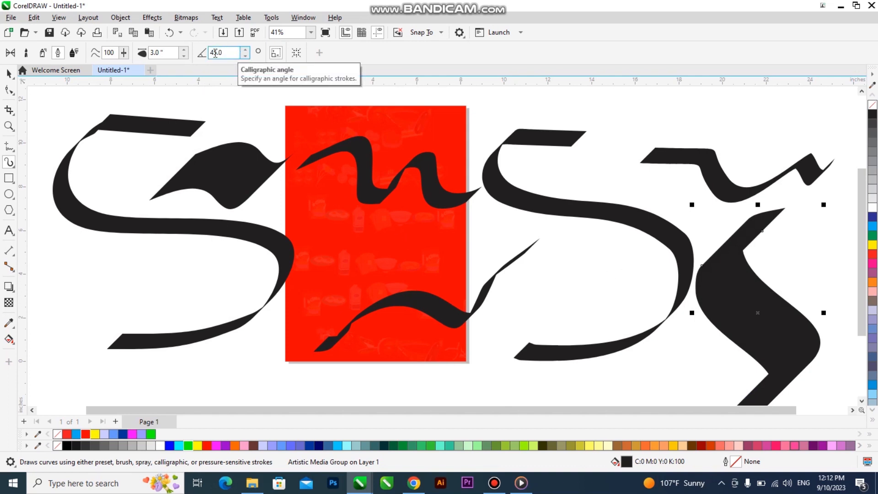
drag(216, 53, 204, 54)
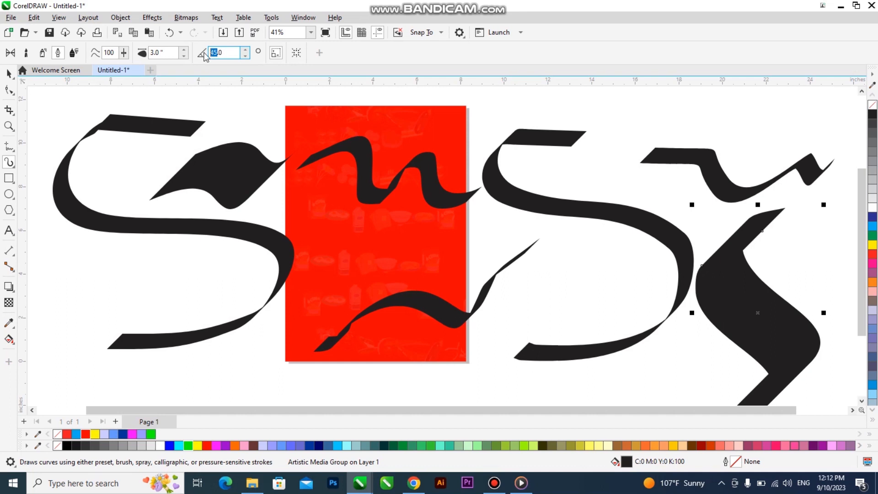
text(90)
key(Return)
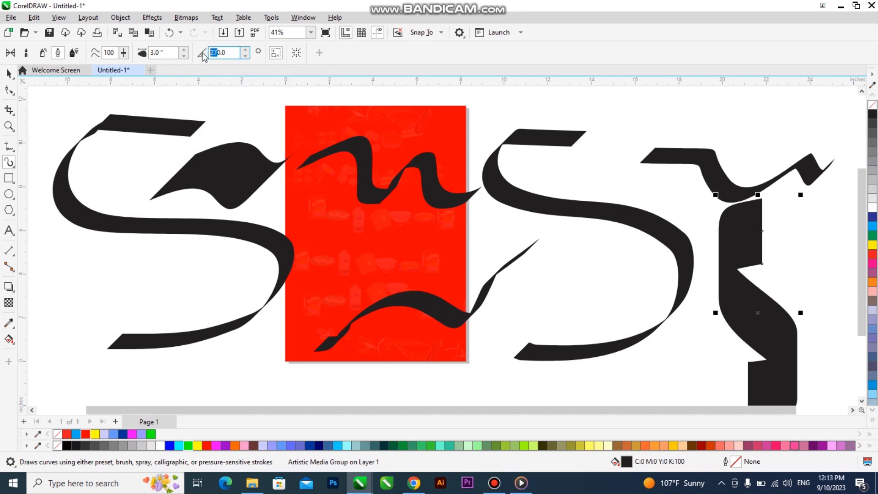
text(9)
mouse_move(346, 238)
mouse_down()
mouse_move(514, 262)
mouse_move(681, 224)
mouse_up()
mouse_move(101, 252)
mouse_down()
mouse_move(237, 283)
mouse_move(393, 298)
mouse_up()
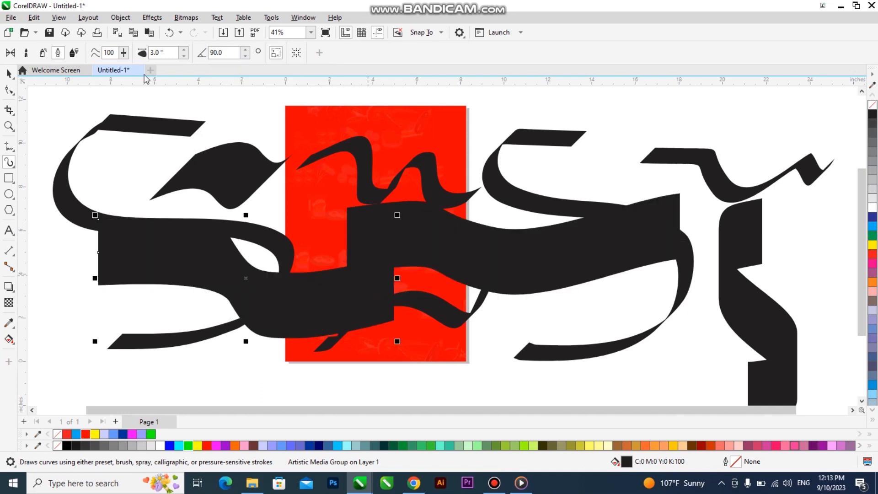
click(9, 74)
scroll(305, 154, down, 2)
mouse_move(70, 351)
mouse_down()
mouse_move(656, 196)
mouse_move(750, 156)
mouse_up()
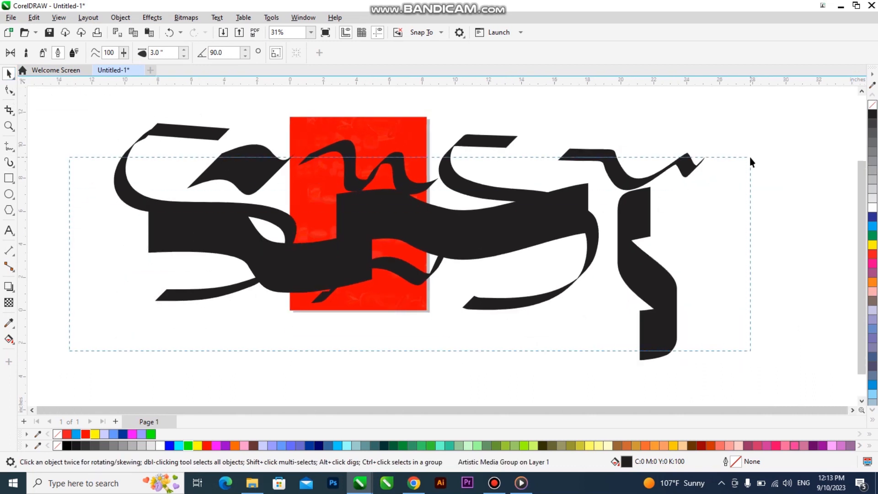
key(Delete)
click(9, 162)
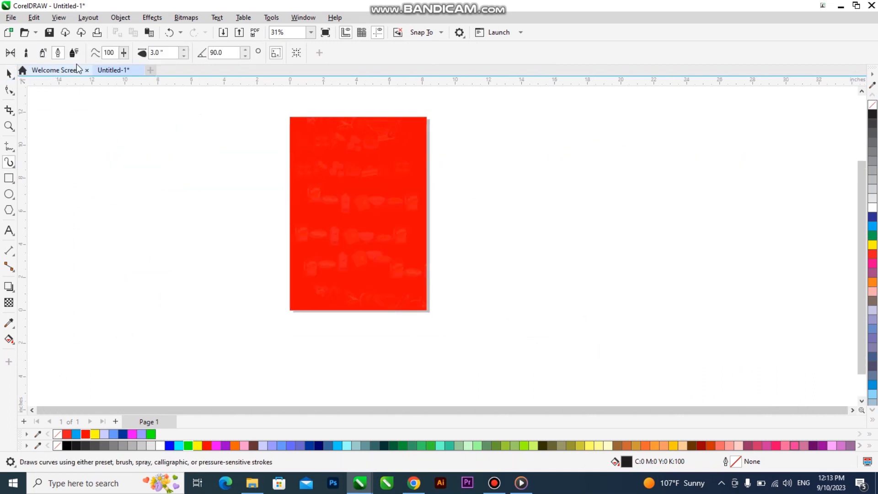
click(74, 53)
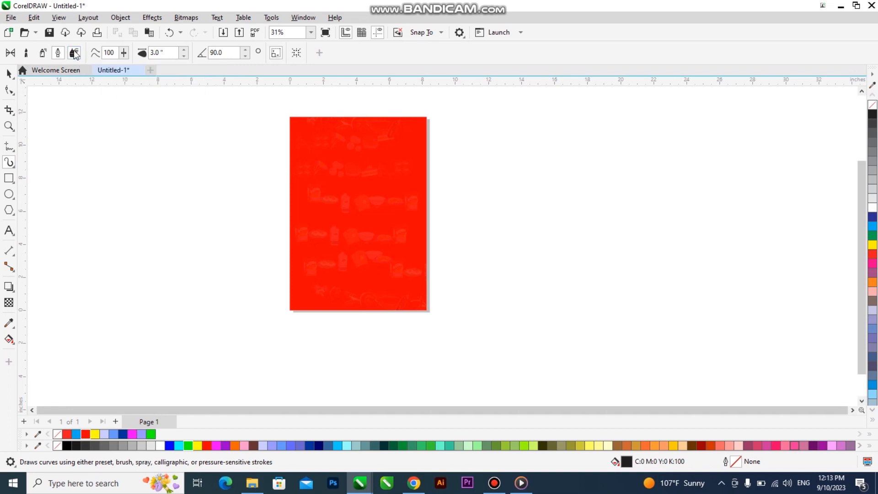
mouse_move(128, 201)
mouse_down()
mouse_move(474, 205)
mouse_move(623, 157)
mouse_up()
mouse_move(690, 201)
mouse_down()
mouse_move(437, 272)
mouse_move(267, 257)
mouse_move(139, 304)
mouse_up()
mouse_move(322, 358)
mouse_down()
mouse_move(471, 342)
mouse_move(817, 247)
mouse_move(826, 213)
mouse_up()
scroll(406, 231, down, 2)
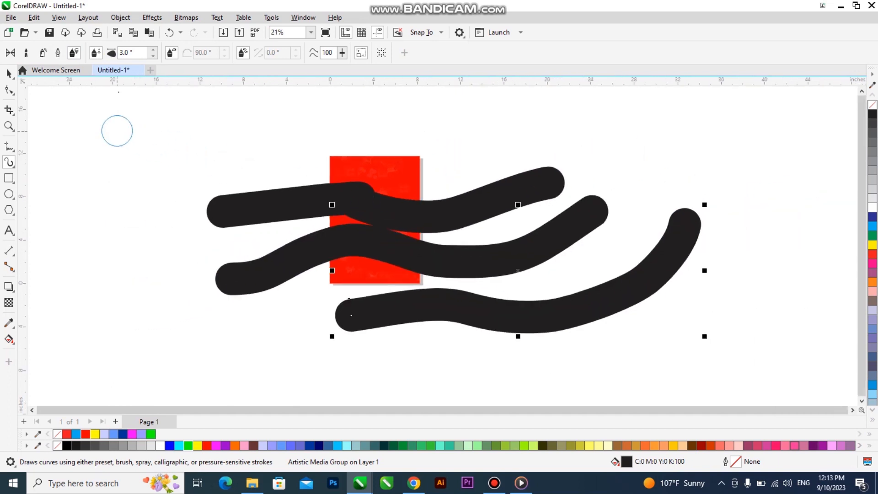
text(1)
key(Return)
mouse_move(97, 146)
mouse_down()
mouse_move(151, 186)
mouse_move(108, 278)
mouse_move(151, 354)
mouse_move(228, 369)
mouse_up()
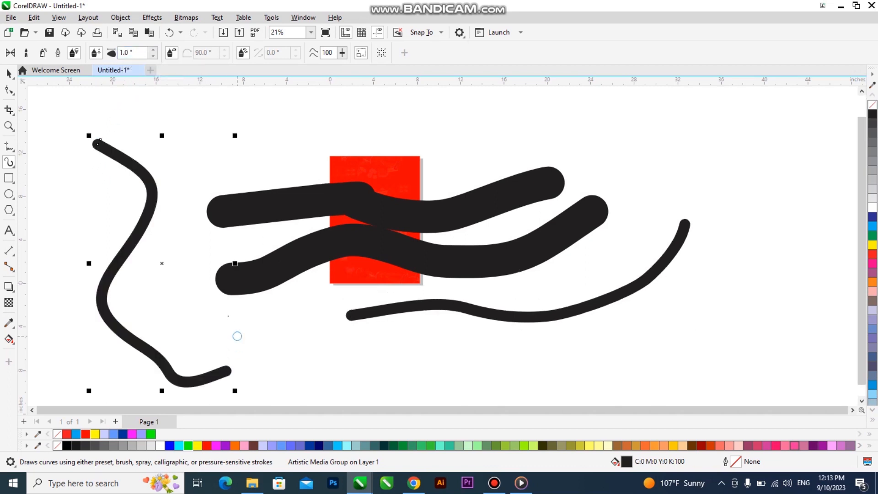
click(9, 73)
key(Delete)
click(290, 200)
key(Delete)
click(306, 243)
key(Delete)
click(412, 307)
key(Delete)
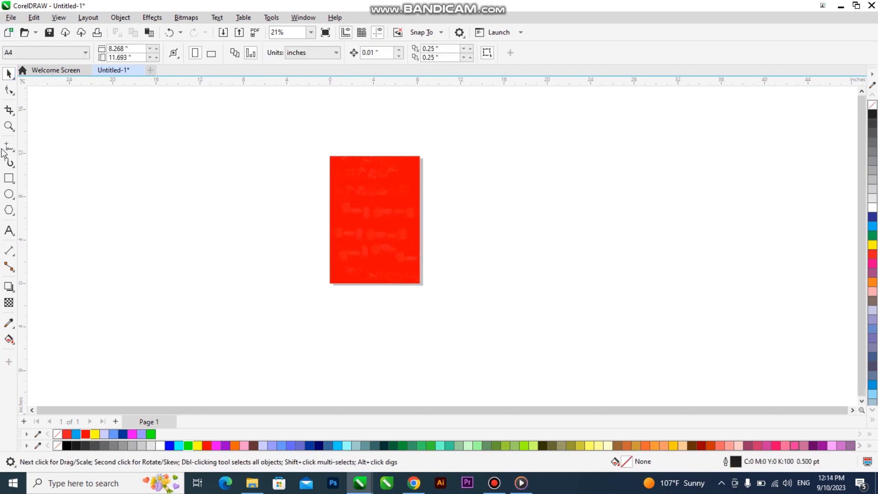
Sketch a smooth wavy LiveSketch line to the left of the red page
click(10, 163)
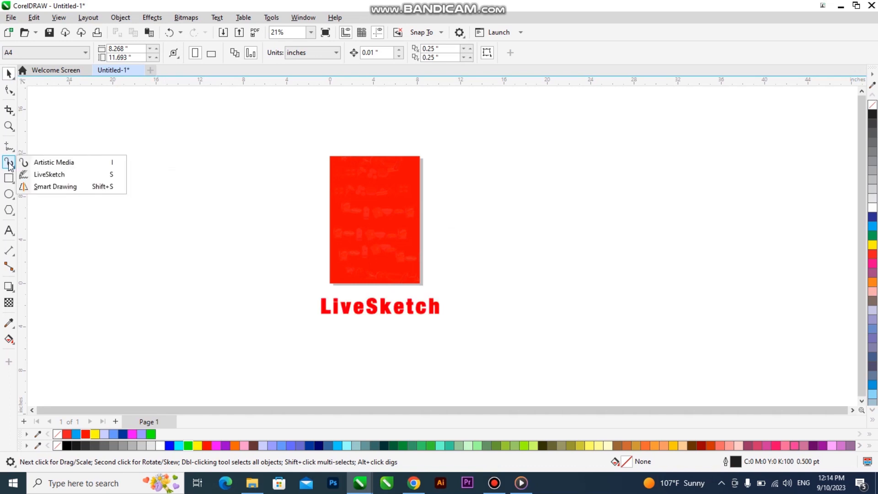
click(58, 179)
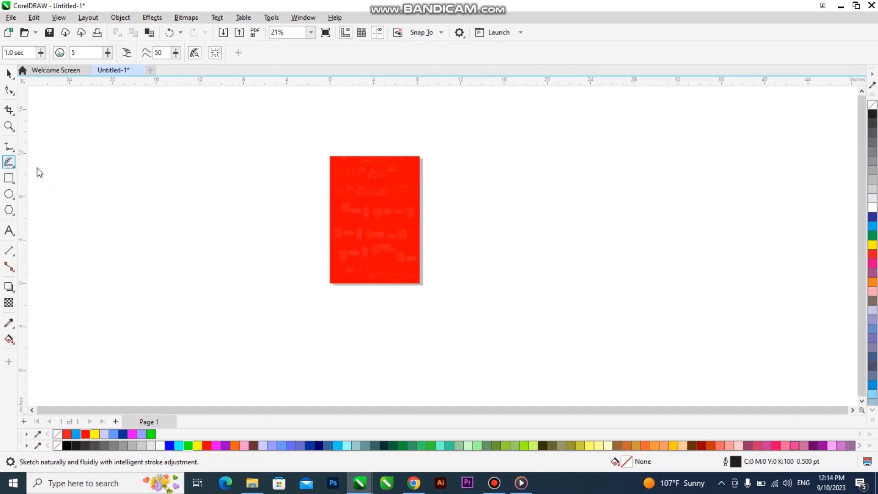
click(14, 166)
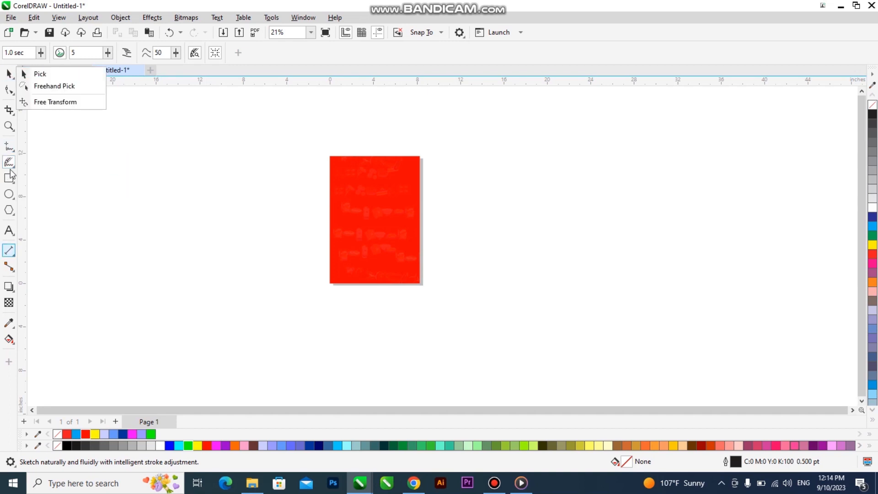
mouse_move(11, 164)
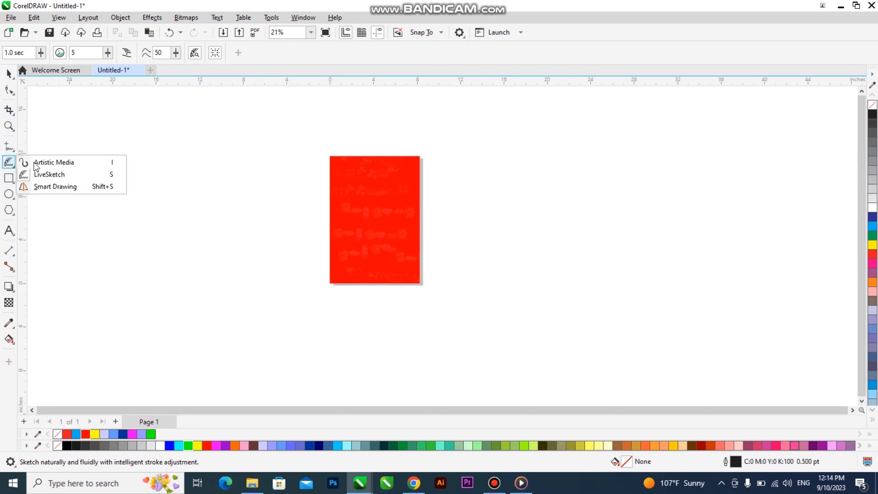
click(110, 176)
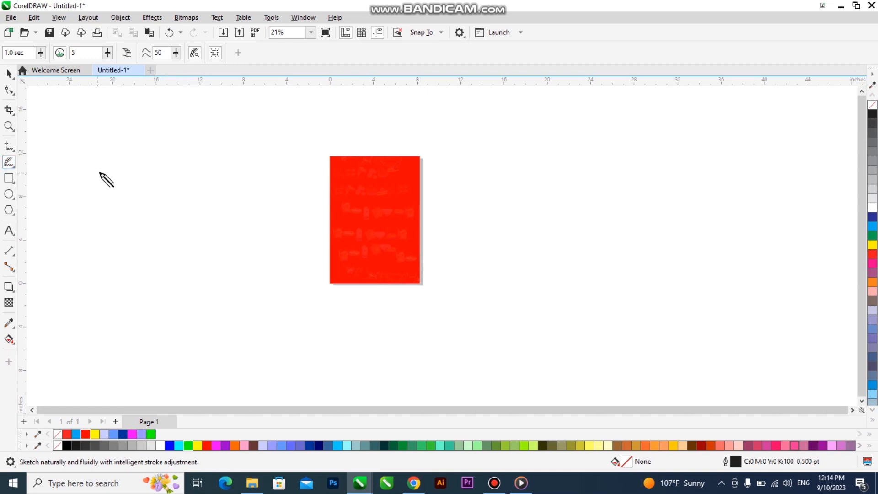
mouse_move(98, 172)
mouse_down()
mouse_move(179, 150)
mouse_move(204, 197)
mouse_move(290, 163)
mouse_up()
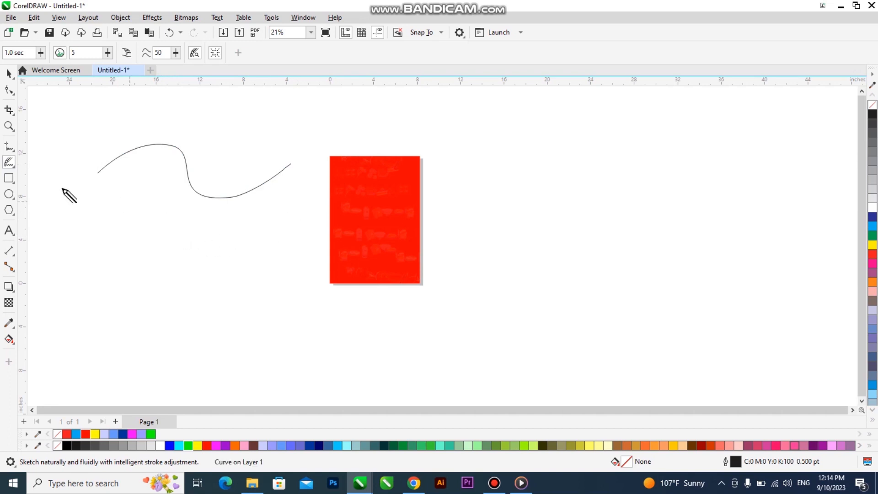
Scribble a loose LiveSketch curve and move it against the page's right edge
click(10, 147)
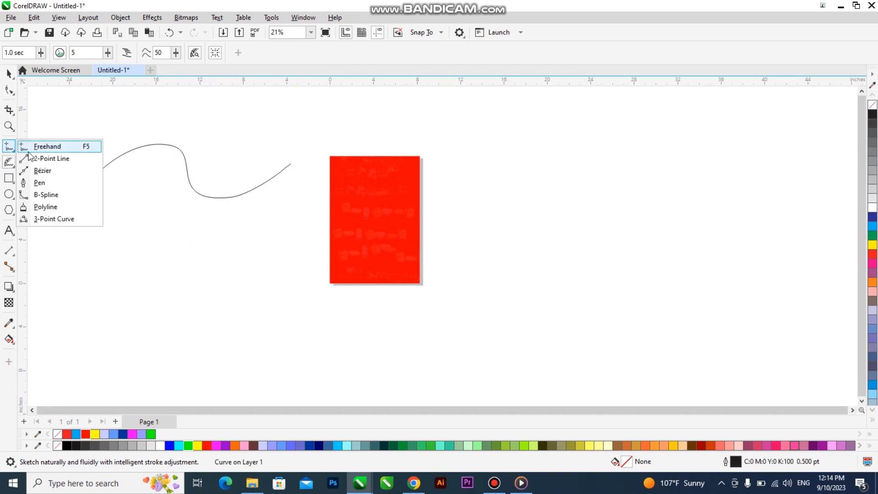
click(9, 162)
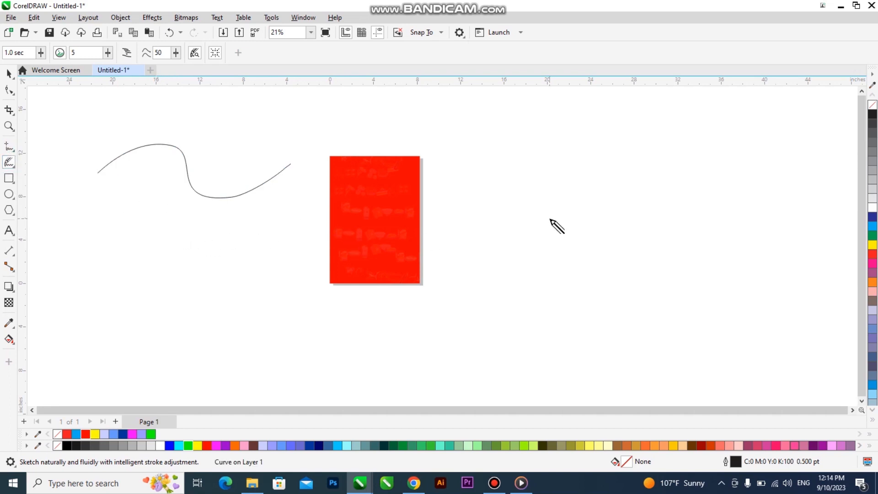
mouse_move(537, 169)
mouse_down()
mouse_move(570, 212)
mouse_move(505, 222)
mouse_move(539, 195)
mouse_move(558, 189)
mouse_move(521, 238)
mouse_move(506, 240)
mouse_move(557, 239)
mouse_move(545, 258)
mouse_move(569, 244)
mouse_move(501, 234)
mouse_move(630, 226)
mouse_up()
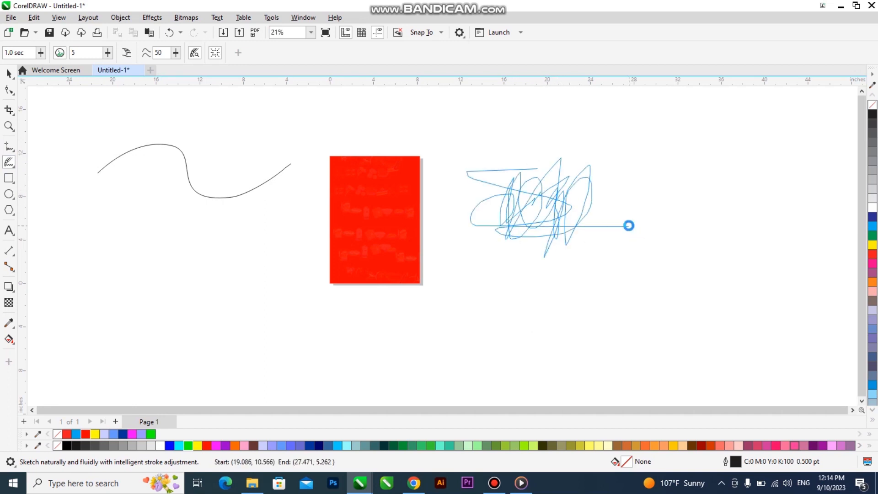
click(9, 74)
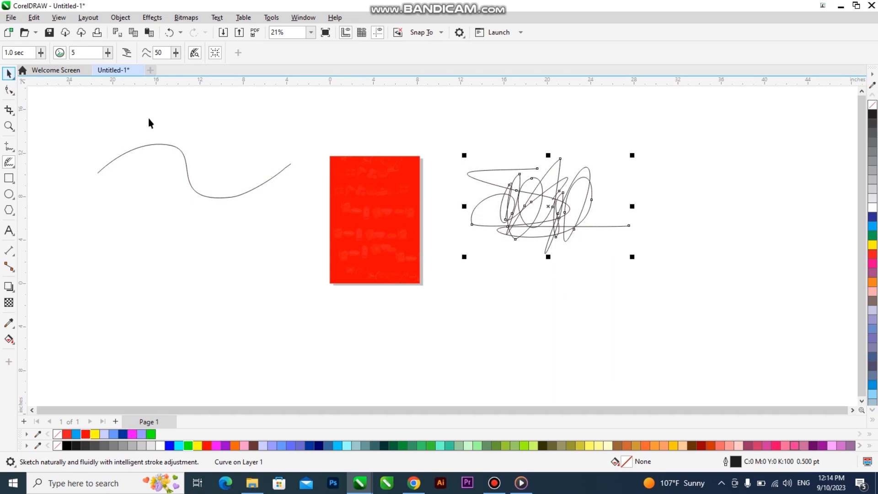
drag(525, 207, 481, 239)
click(9, 162)
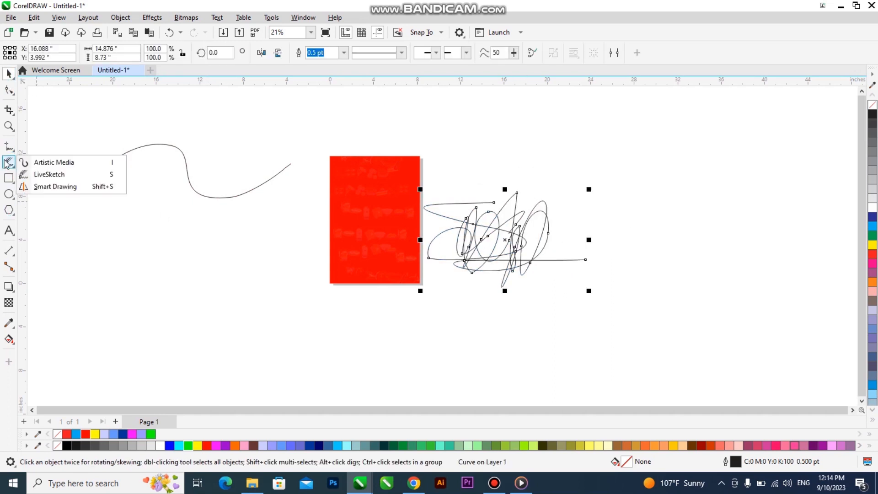
Set the LiveSketch timer delay to 2 seconds and distance from curve to 16
click(48, 174)
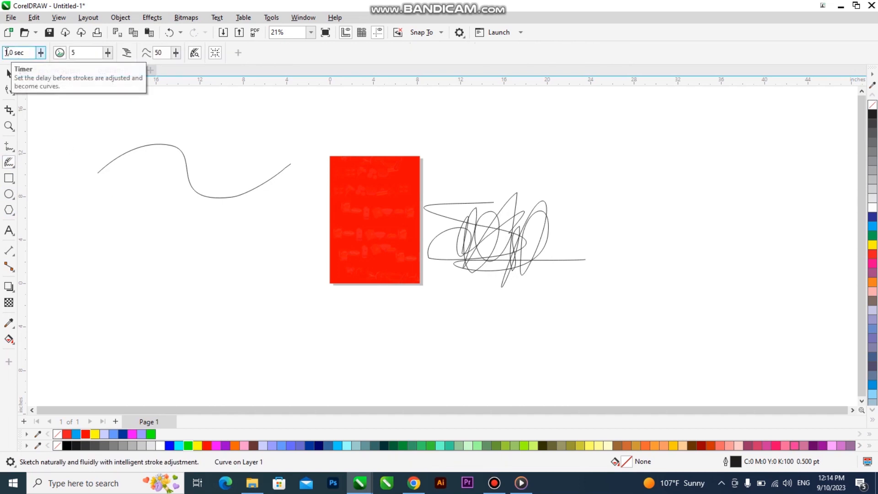
click(7, 53)
drag(8, 52, 3, 53)
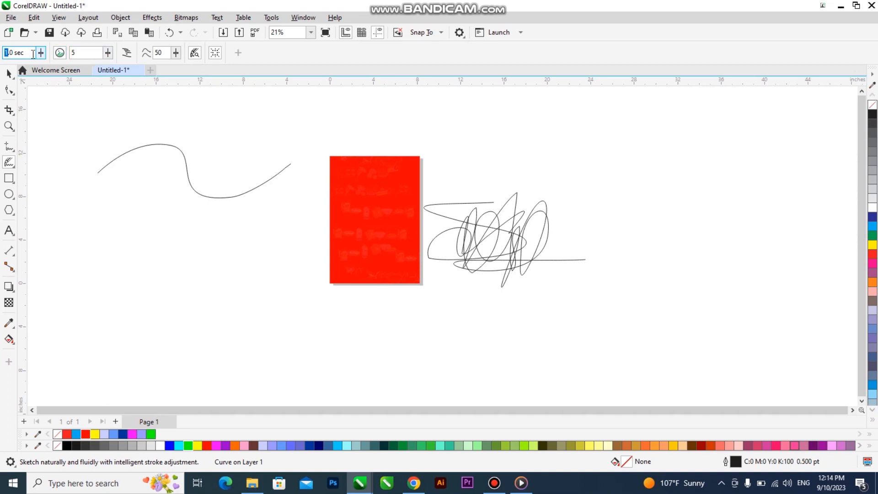
text(2)
key(Return)
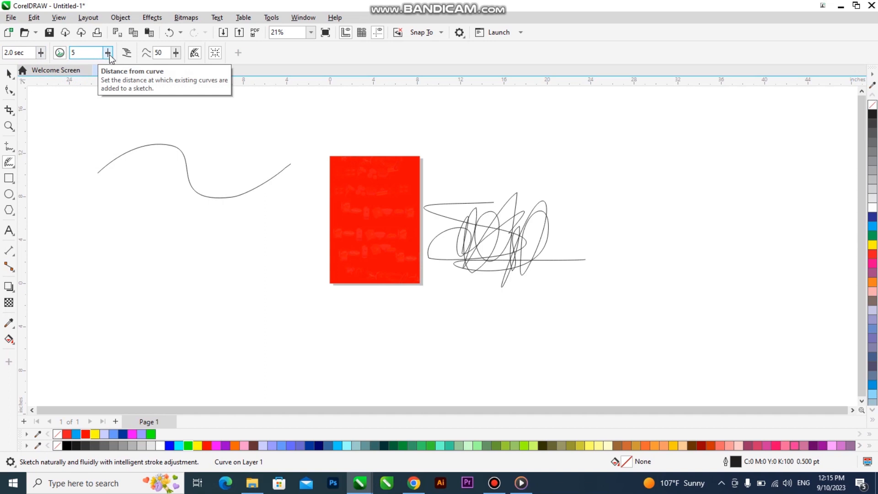
drag(108, 53, 121, 67)
Sketch four wavy strokes around the page, raising curve smoothing to 86 along the way
drag(112, 260, 313, 242)
drag(204, 304, 555, 284)
mouse_move(493, 156)
mouse_down()
mouse_move(663, 163)
mouse_move(693, 145)
mouse_up()
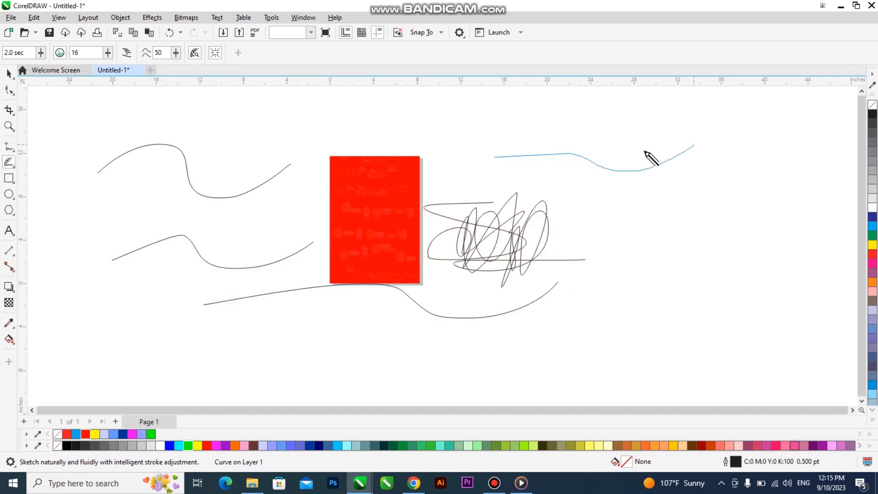
click(178, 53)
click(195, 66)
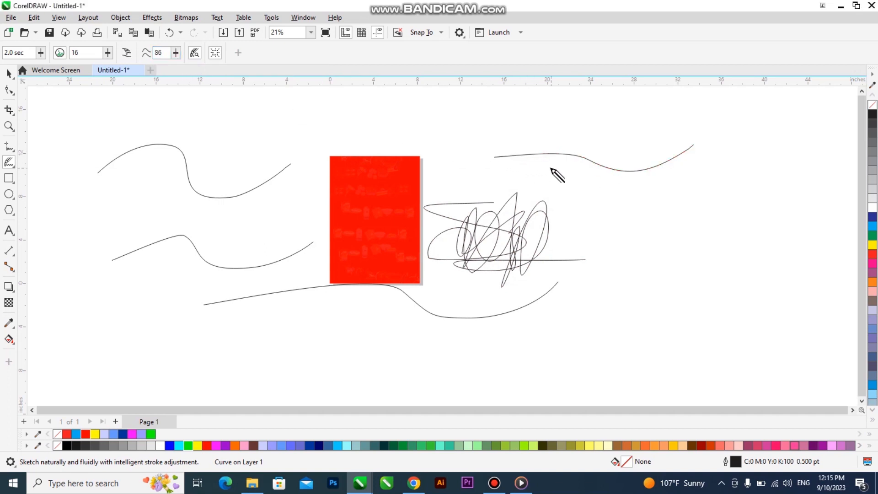
mouse_move(256, 364)
mouse_down()
mouse_move(312, 337)
mouse_move(527, 356)
mouse_up()
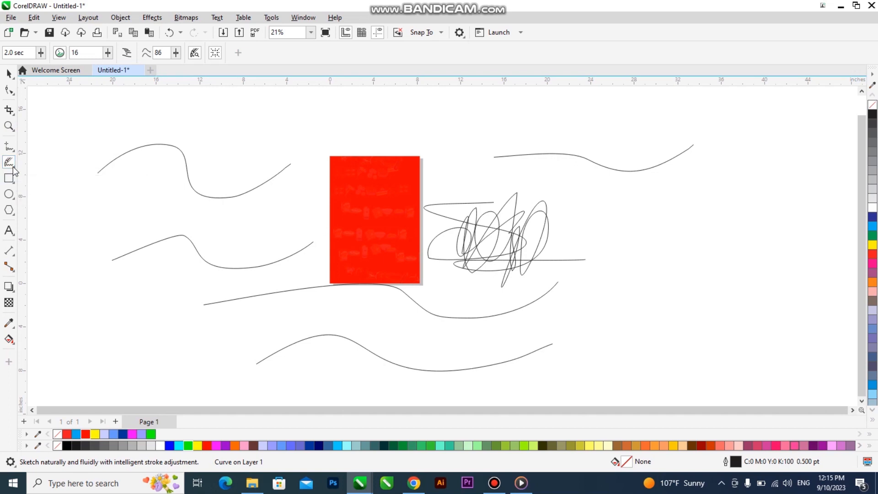
Marquee-select and delete every sketched curve and scribble, leaving only the red page
click(8, 73)
drag(650, 189, 111, 388)
key(Delete)
click(607, 167)
key(Delete)
click(273, 177)
key(Delete)
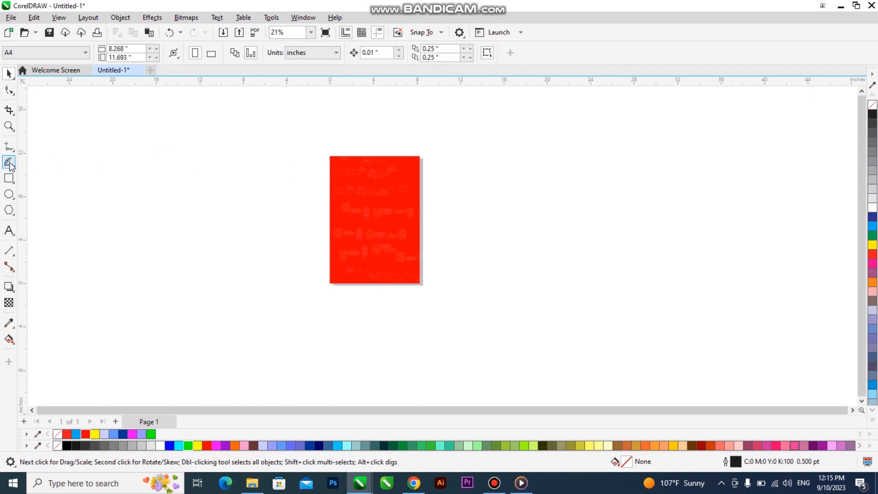
click(10, 163)
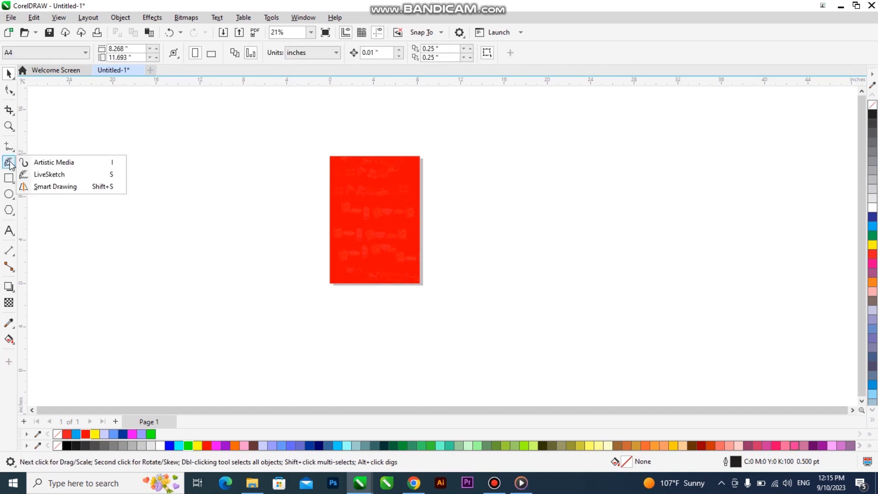
click(71, 187)
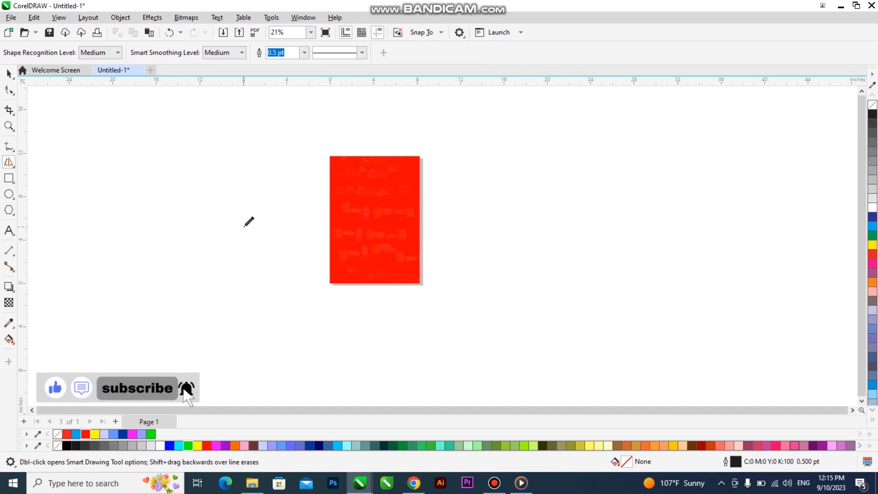
click(9, 163)
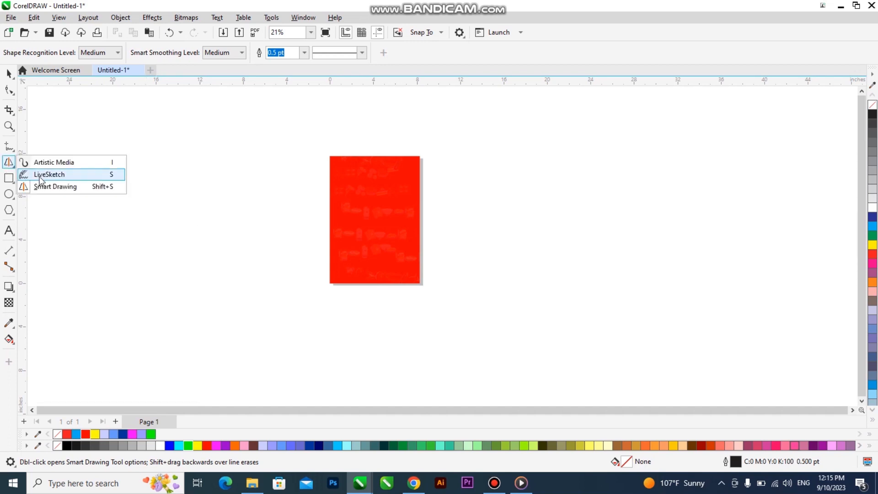
click(51, 188)
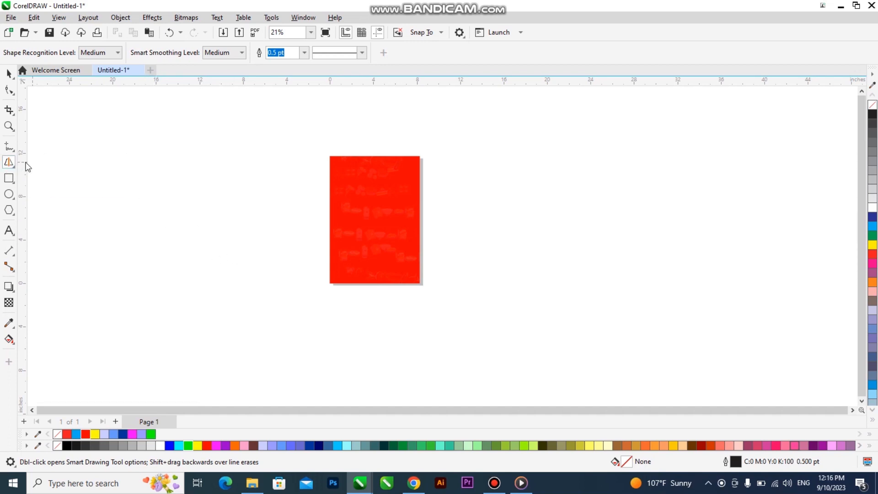
click(10, 164)
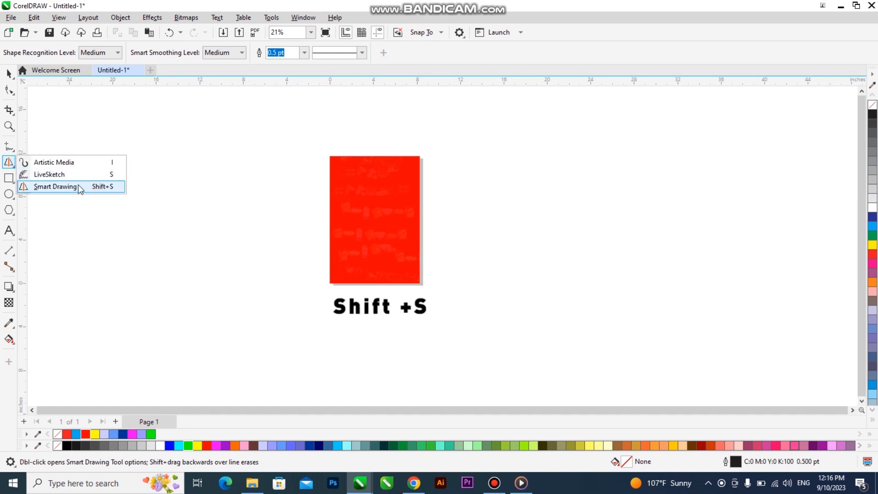
click(10, 167)
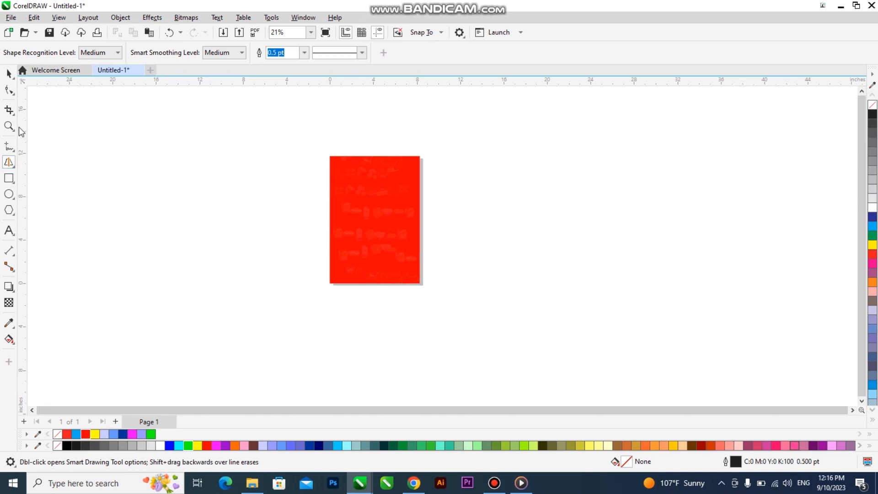
mouse_move(115, 224)
mouse_down()
mouse_move(136, 193)
mouse_move(160, 194)
mouse_move(217, 221)
mouse_move(283, 175)
mouse_up()
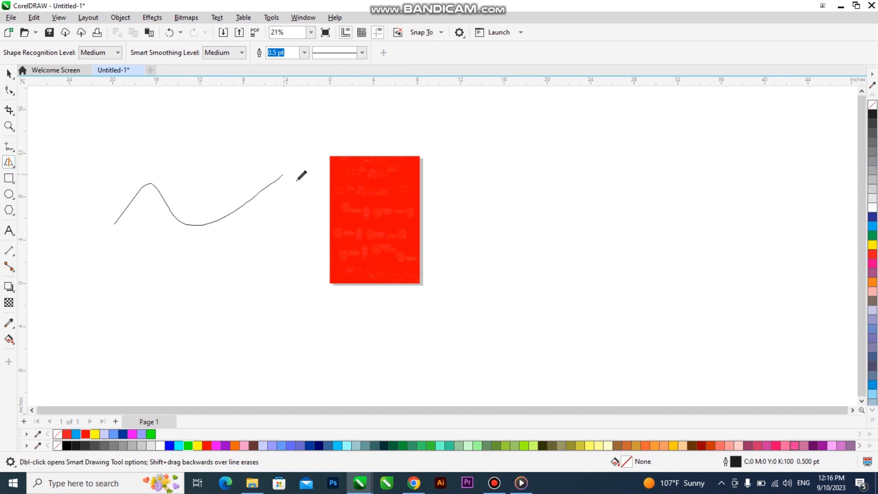
mouse_move(480, 196)
mouse_down()
mouse_move(531, 197)
mouse_move(645, 195)
mouse_move(703, 137)
mouse_up()
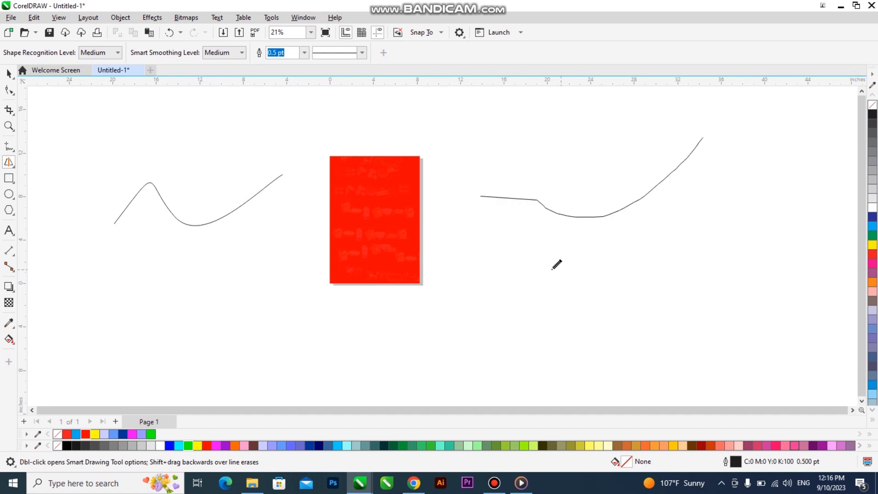
mouse_move(236, 288)
mouse_down()
mouse_move(275, 268)
mouse_move(413, 309)
mouse_move(553, 262)
mouse_up()
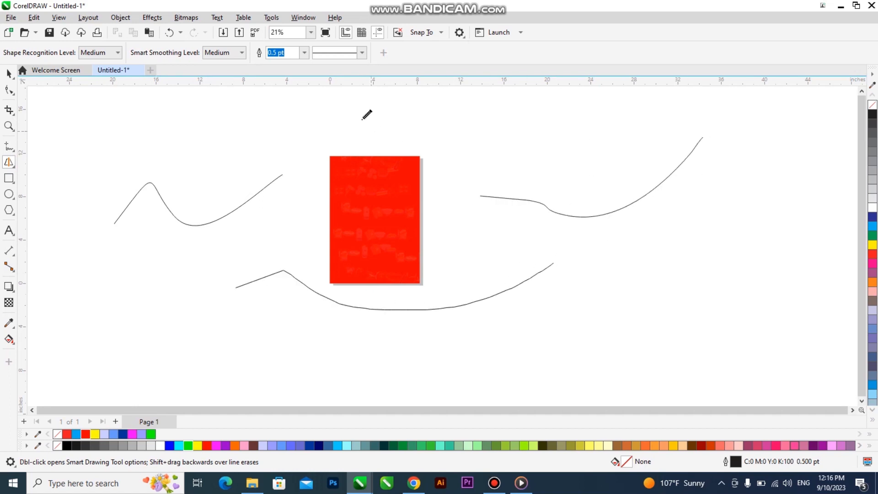
click(305, 52)
click(274, 125)
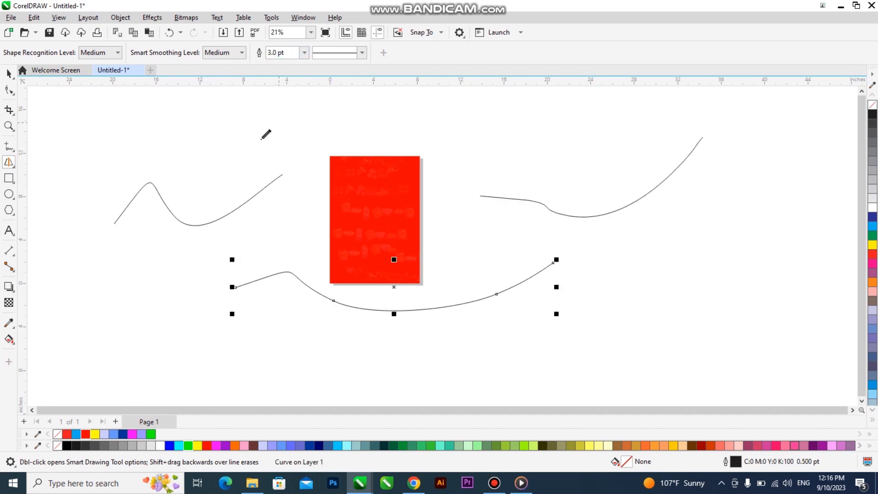
mouse_move(140, 240)
mouse_down()
mouse_move(211, 236)
mouse_move(343, 240)
mouse_up()
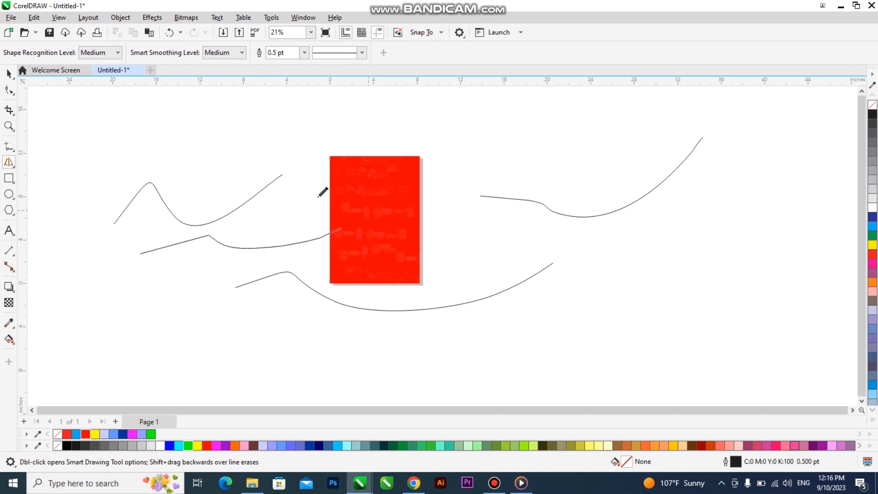
mouse_move(136, 139)
mouse_down()
mouse_move(214, 122)
mouse_move(349, 128)
mouse_up()
click(8, 75)
click(316, 53)
click(343, 53)
click(330, 155)
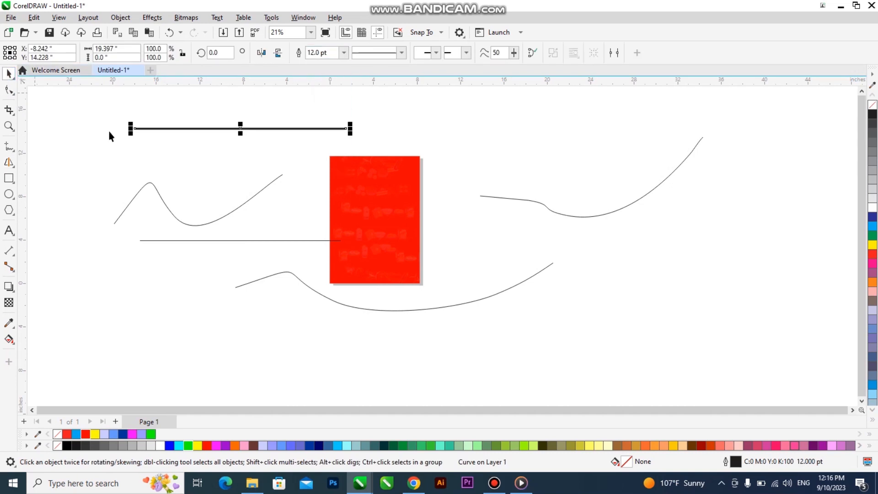
click(280, 209)
drag(665, 288, 84, 166)
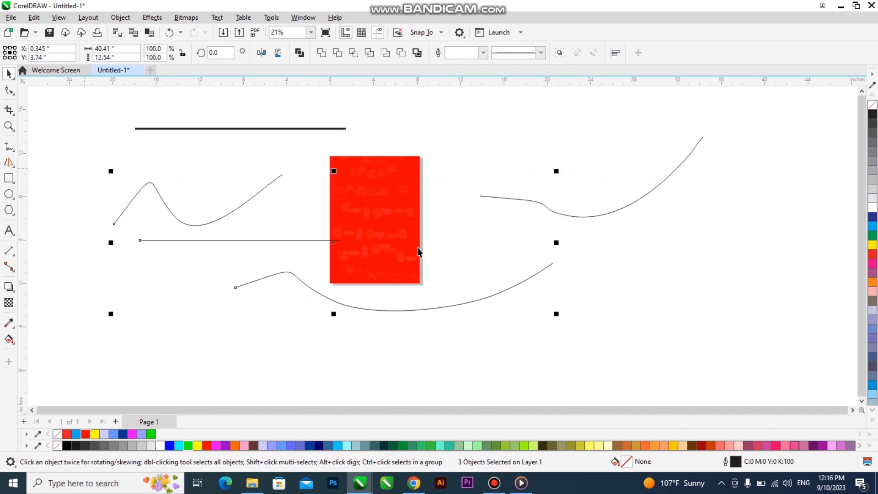
key(Delete)
click(557, 214)
key(Delete)
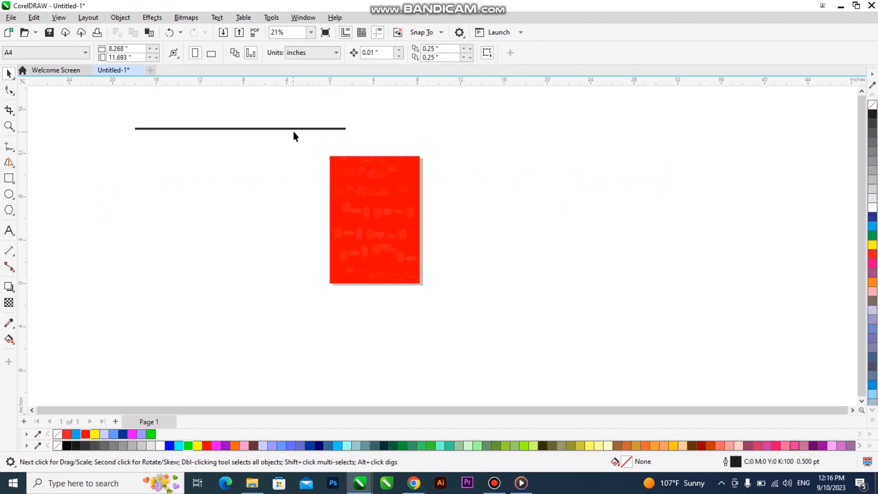
click(288, 129)
key(Delete)
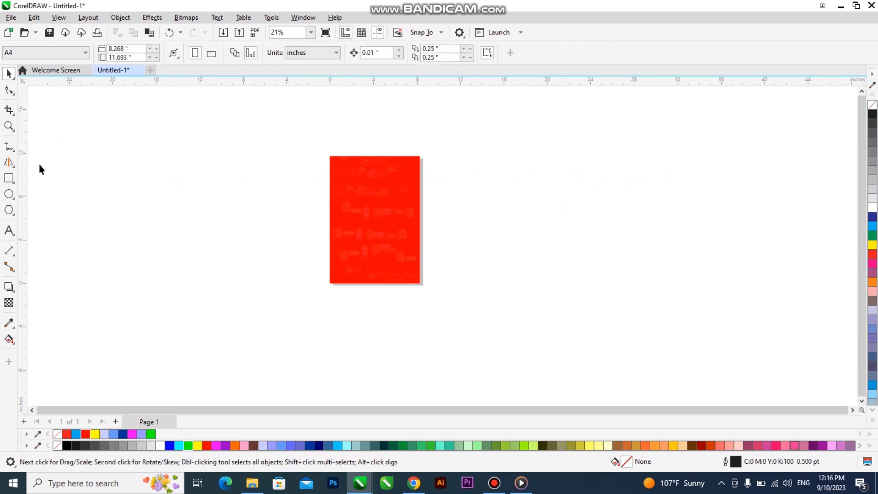
Paint a short black stroke left of the page using the Artistic Media brush's blob preset
click(10, 163)
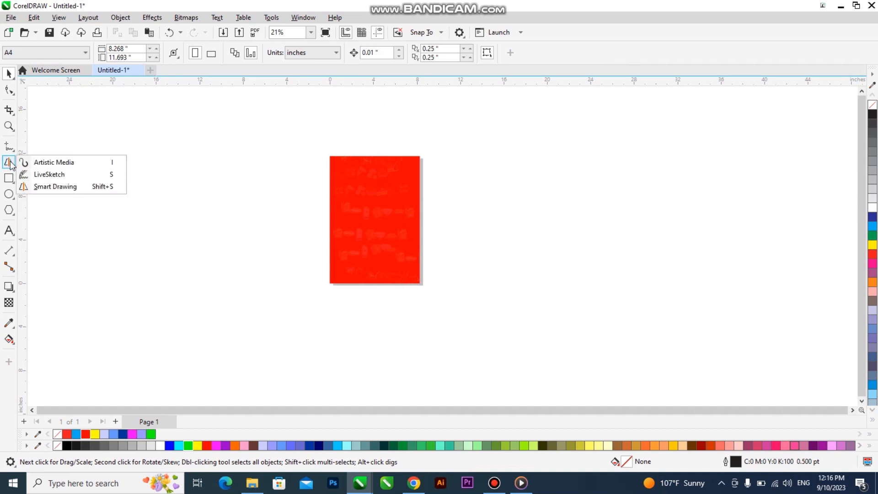
click(87, 163)
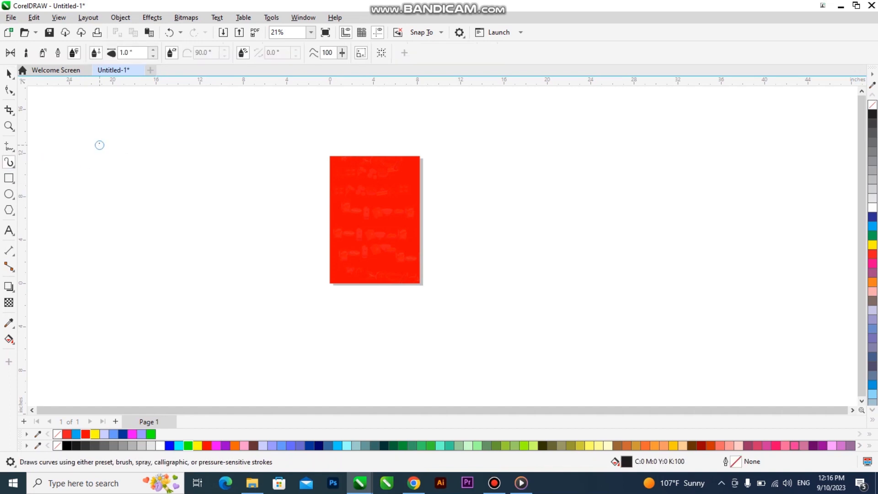
click(26, 54)
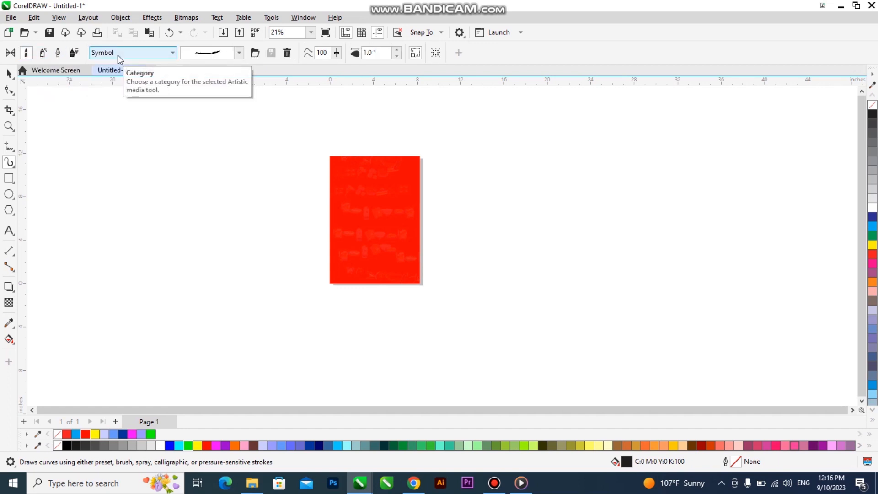
click(188, 54)
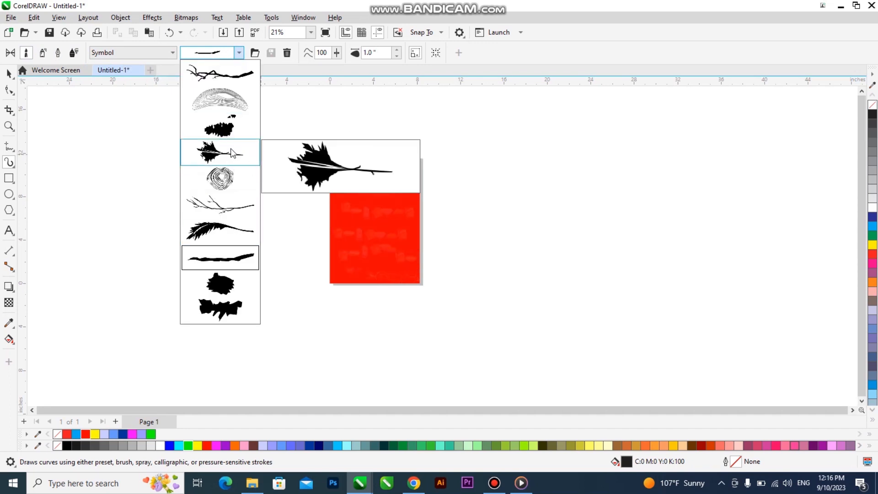
click(231, 279)
drag(207, 237, 258, 236)
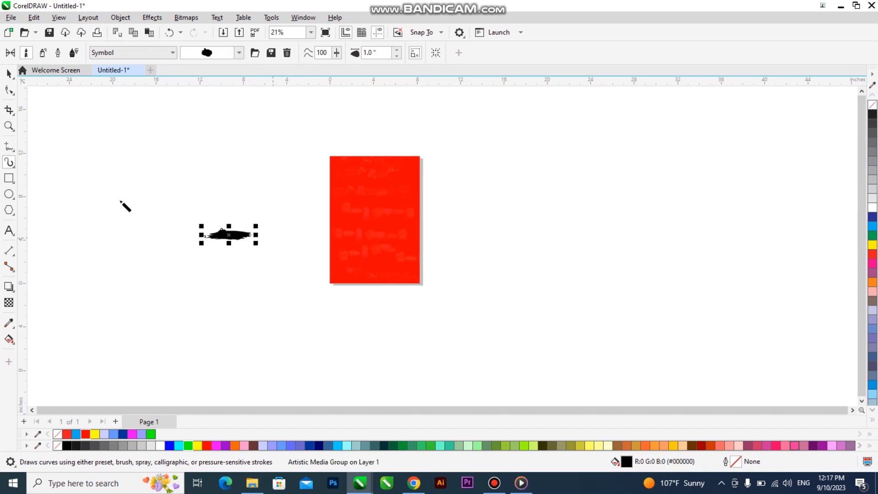
Stretch and reposition the blob stroke, then fill it yellow-orange
scroll(255, 246, up, 1)
drag(245, 218, 303, 218)
drag(235, 230, 244, 236)
scroll(233, 226, up, 1)
mouse_move(304, 237)
mouse_down()
mouse_move(366, 247)
mouse_move(342, 239)
mouse_up()
drag(267, 222, 307, 250)
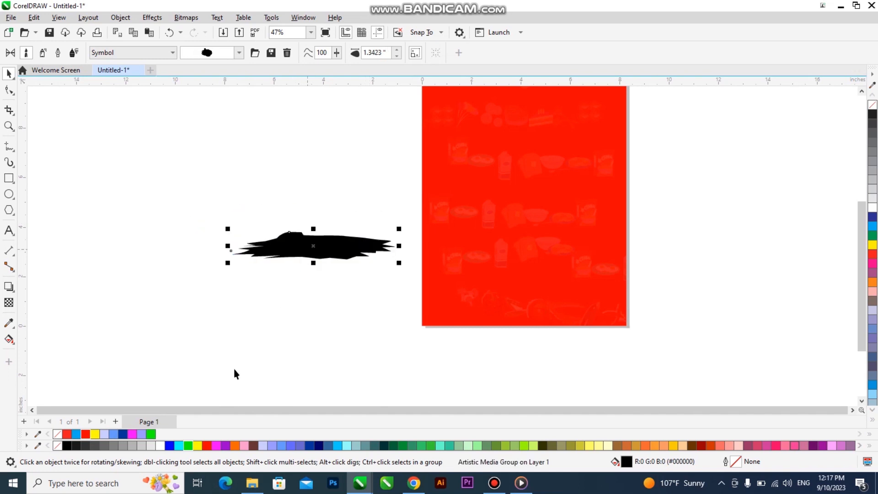
drag(674, 445, 335, 252)
Type the pastor's name as text, move it onto the yellow shape, and make it bold
scroll(335, 252, up, 2)
click(9, 231)
click(185, 332)
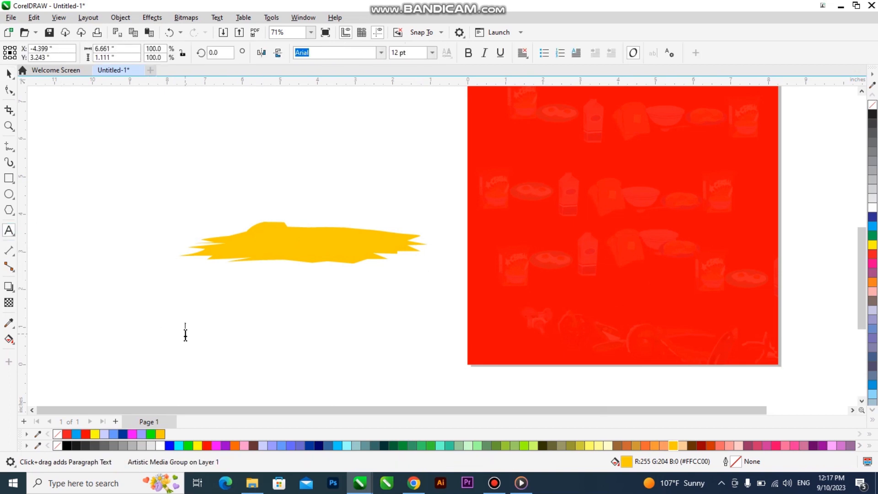
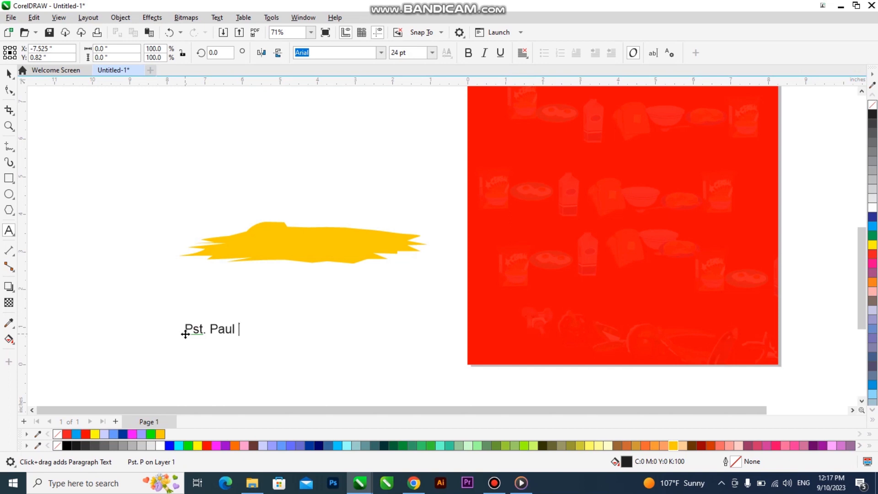
key(ctrl+space)
drag(256, 328, 325, 240)
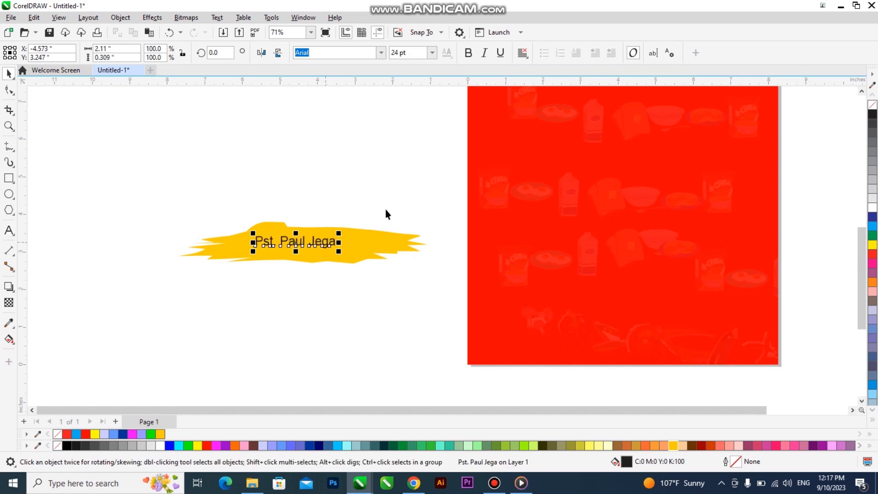
click(468, 54)
Duplicate the name text, retype the copy as 'Guest Minister', and colour it red
scroll(315, 210, up, 3)
click(375, 285)
click(348, 269)
click(357, 270)
mouse_move(364, 280)
mouse_down()
mouse_move(397, 295)
mouse_move(374, 264)
mouse_move(373, 298)
mouse_up()
double_click(367, 291)
text(Guest)
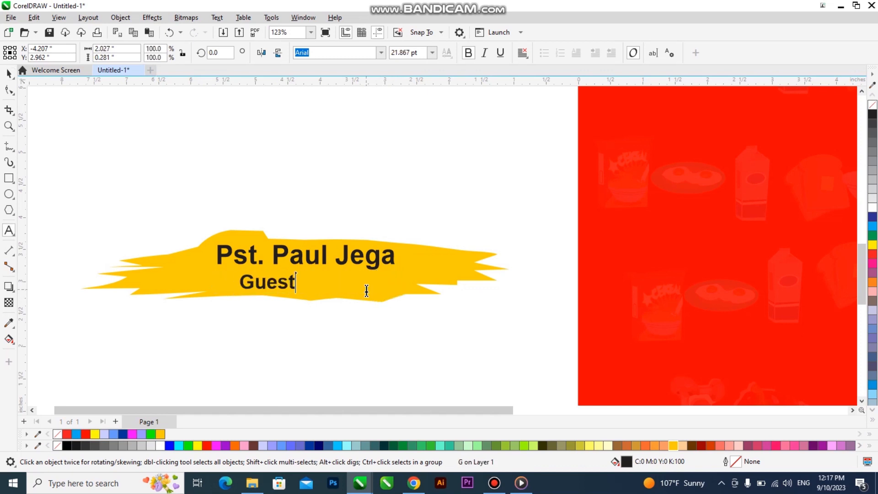
text( Minister)
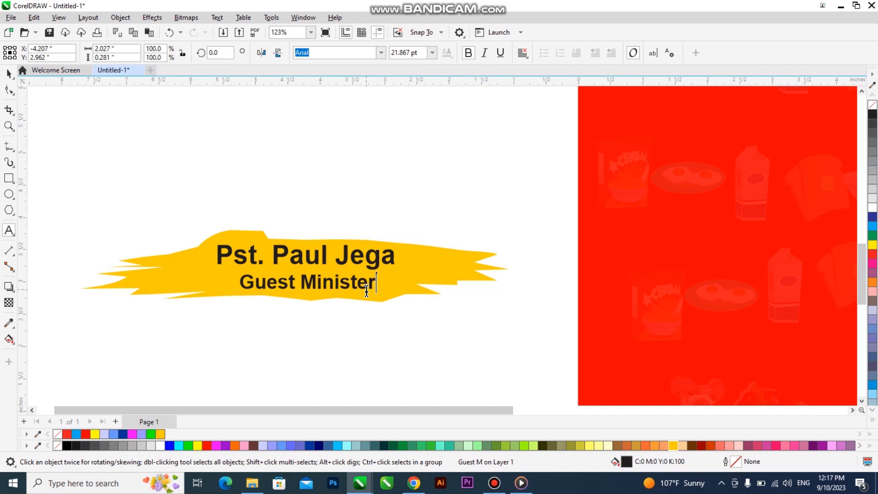
key(ctrl+space)
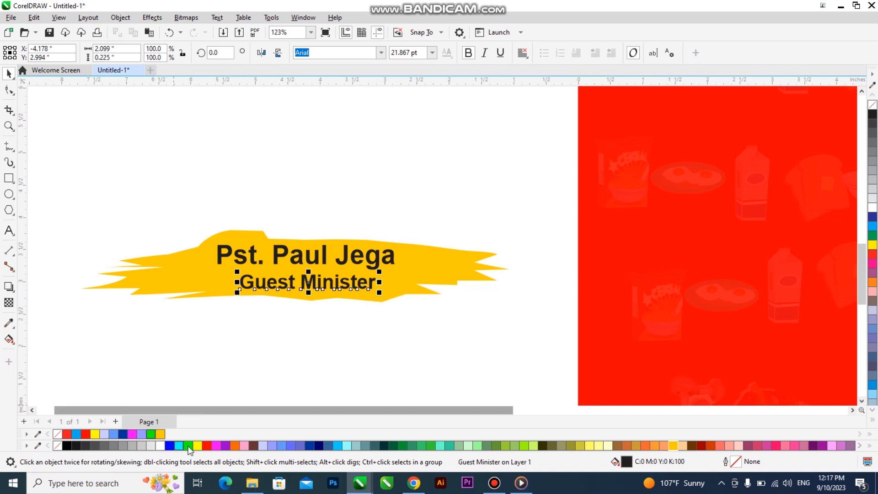
click(208, 443)
Italicise Guest Minister, centre it under the name, and enlarge both lines together
key(Tab)
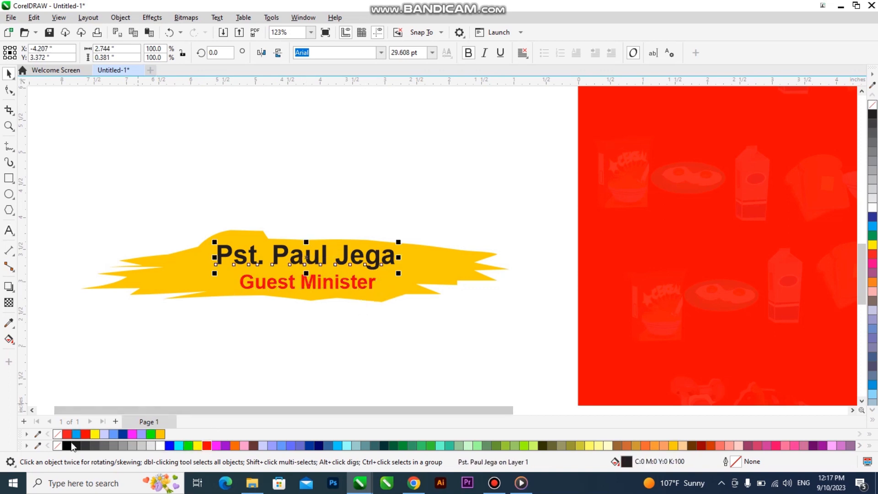
click(360, 283)
click(486, 54)
drag(372, 295, 346, 276)
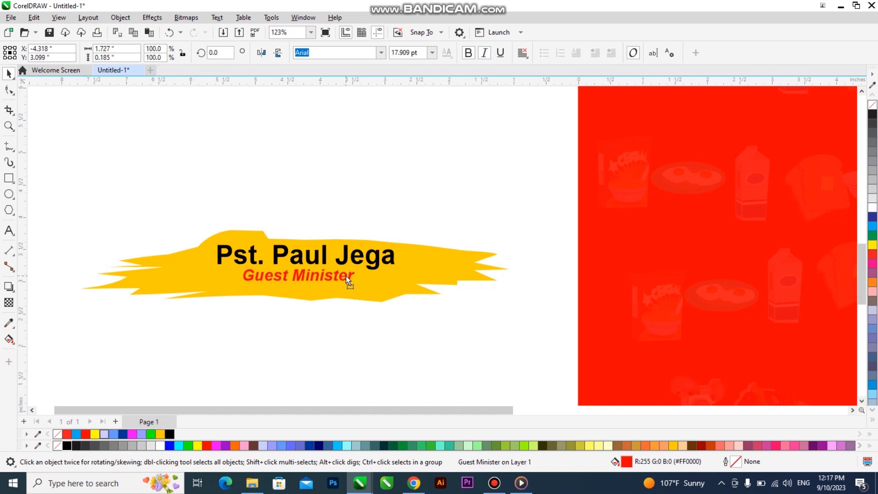
shift+click(323, 261)
key(c)
drag(399, 285, 421, 301)
drag(397, 260, 354, 251)
scroll(345, 269, up, 2)
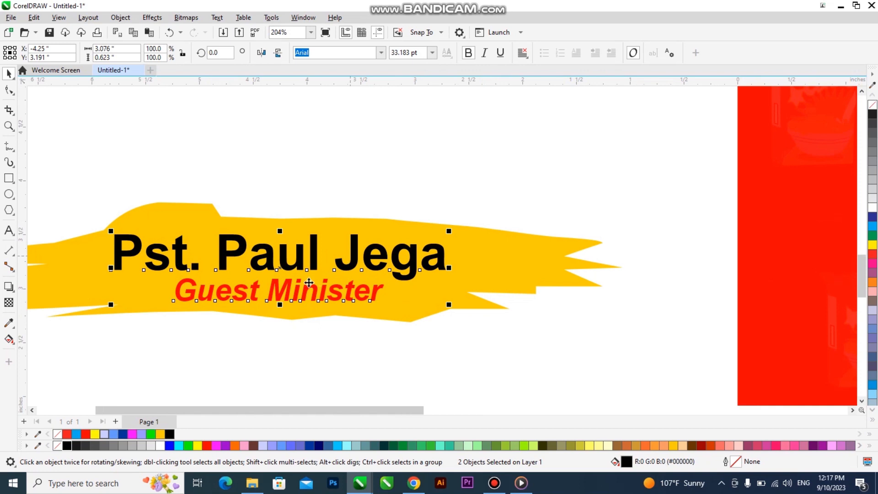
Move the banner and its text onto the red frame and shrink it lower right
scroll(312, 274, down, 3)
scroll(188, 273, down, 1)
drag(117, 226, 349, 308)
mouse_move(348, 277)
mouse_down()
mouse_move(619, 347)
mouse_move(640, 334)
mouse_move(650, 352)
mouse_up()
drag(580, 323, 599, 344)
Recolour the background frame light periwinkle blue after trying white and black
click(596, 305)
click(161, 446)
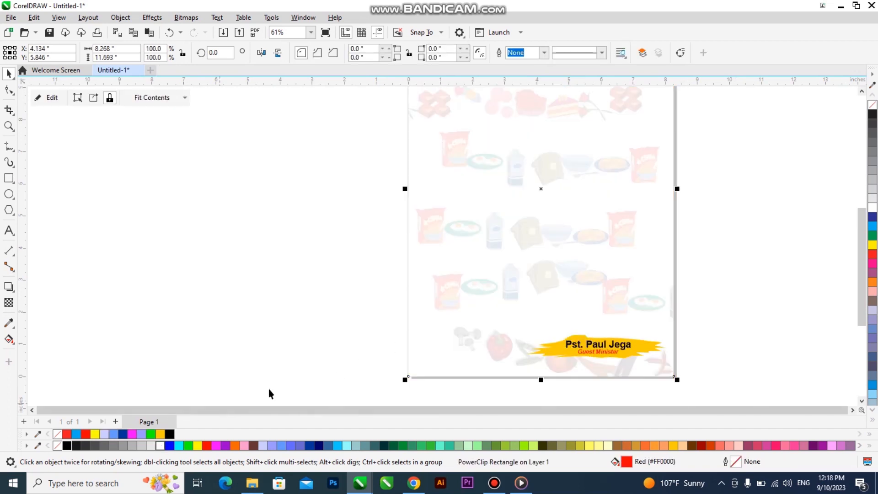
click(67, 446)
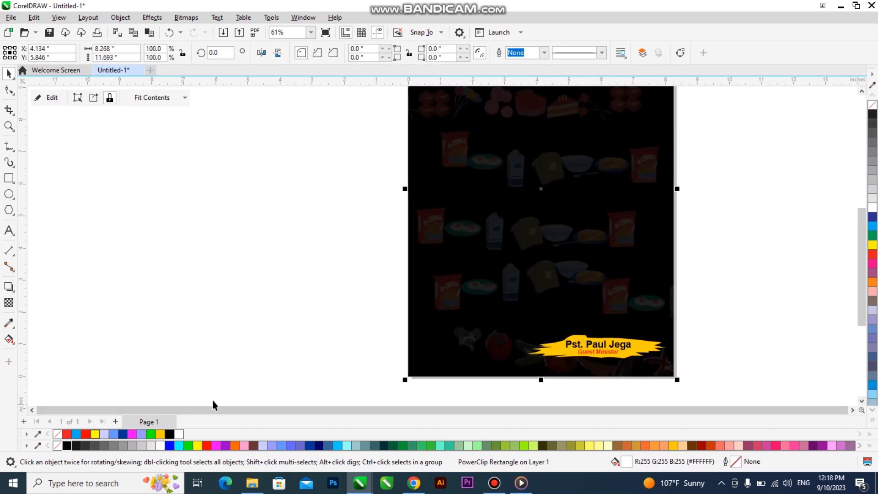
click(141, 434)
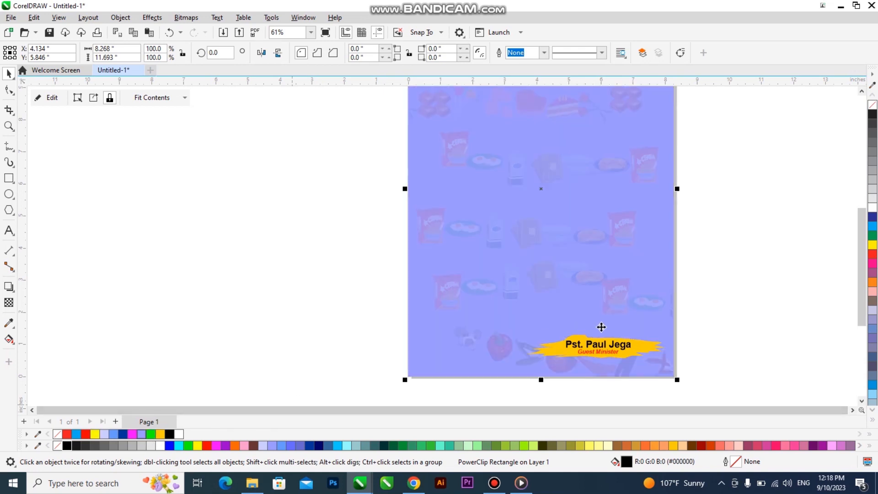
Pull the name banner back out of the frame and scale it to about 74%
drag(717, 329, 526, 363)
drag(591, 349, 466, 318)
scroll(466, 319, up, 3)
drag(604, 338, 600, 294)
scroll(310, 294, down, 3)
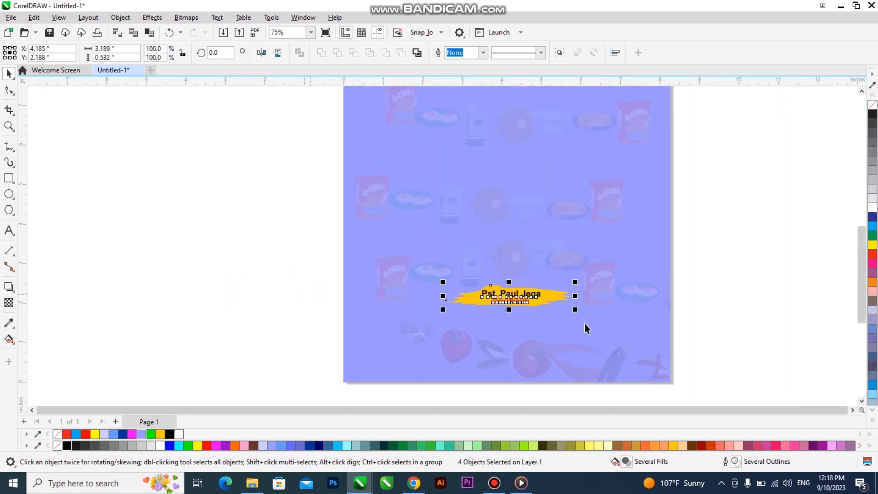
Group the banner off-page and draw a circle centred above it
drag(531, 299, 269, 292)
key(ctrl+g)
key(F7)
mouse_move(167, 173)
mouse_down()
mouse_move(265, 253)
mouse_move(273, 244)
mouse_up()
key(space)
shift+click(265, 280)
key(c)
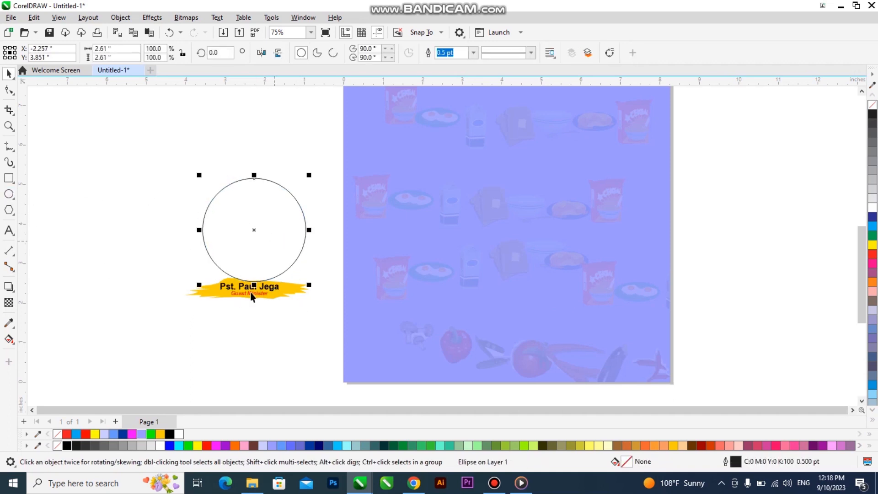
Fill the circle Deep Yellow
scroll(251, 295, up, 3)
click(252, 296)
click(263, 228)
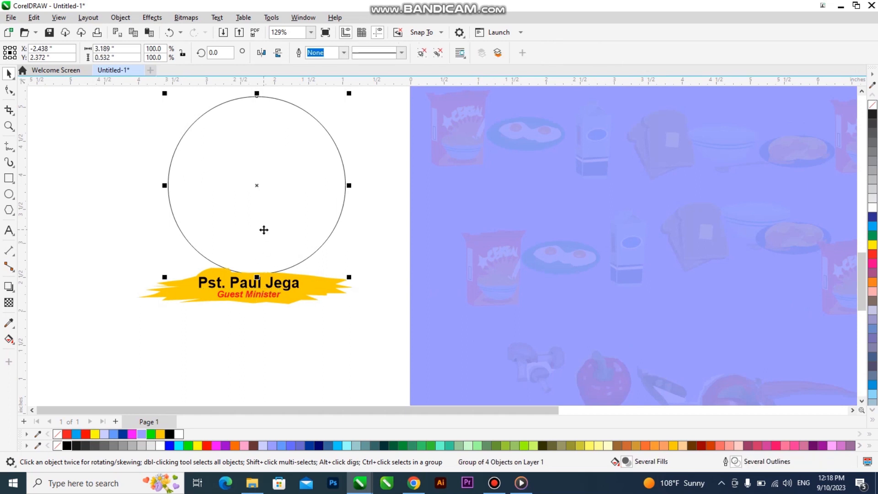
click(160, 434)
Add a smaller white inner circle and remove all outlines to form the ring
drag(350, 94, 359, 108)
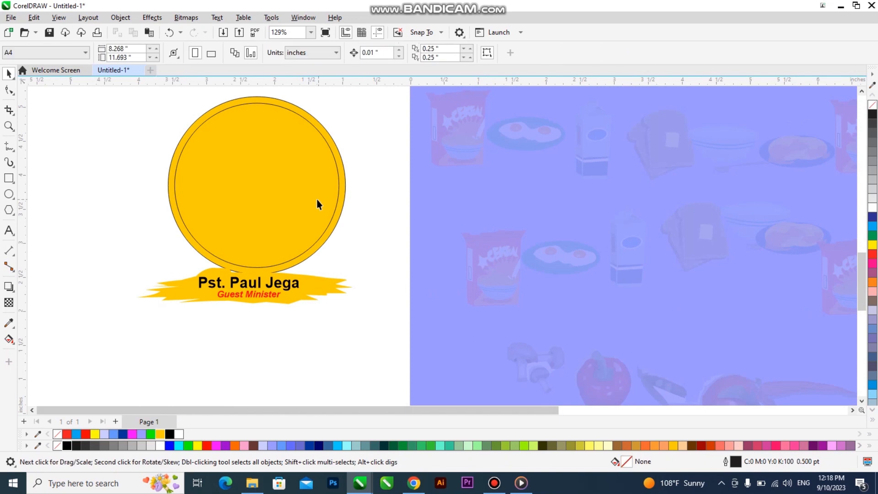
click(872, 207)
scroll(353, 288, down, 2)
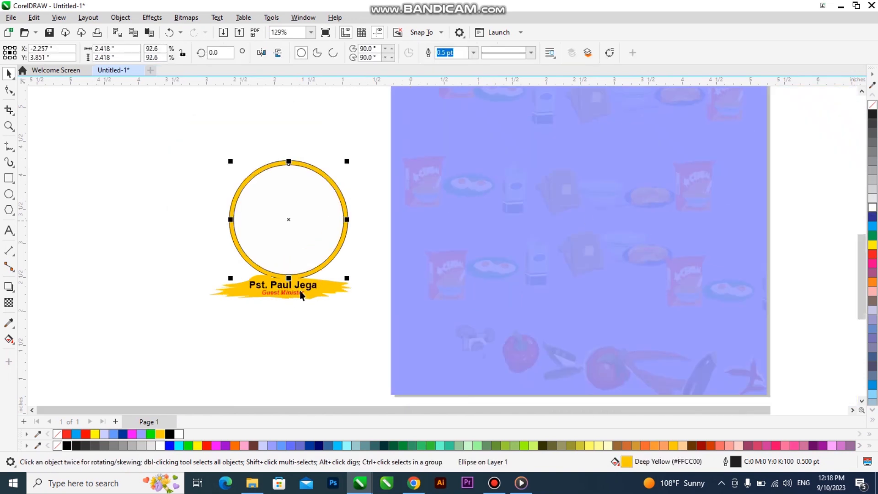
key(ctrl+a)
right_click(873, 105)
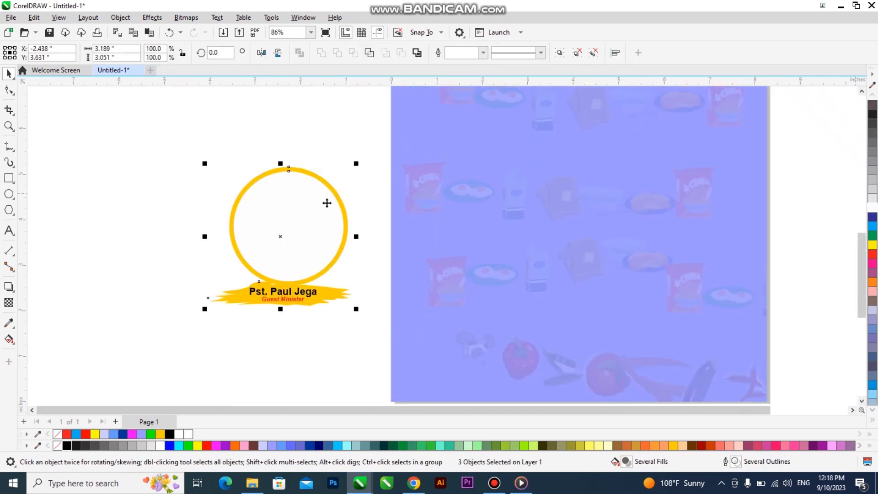
drag(210, 151, 376, 285)
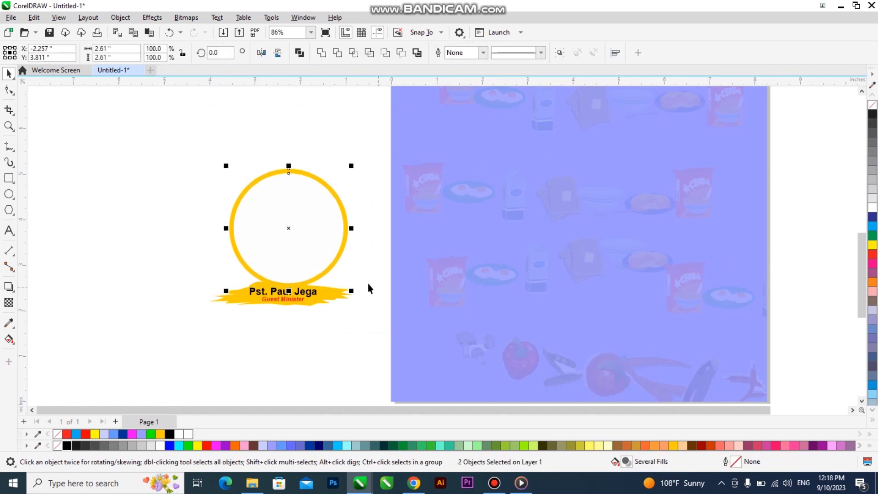
click(85, 273)
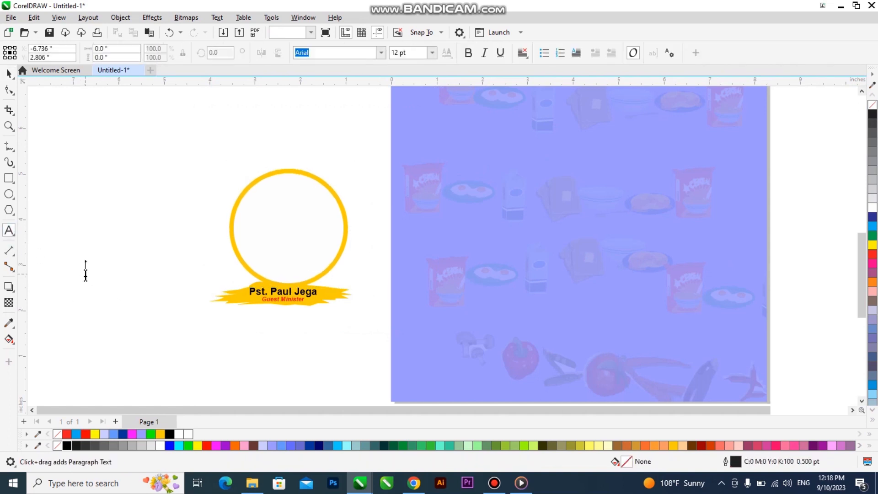
Type 'Picture Here' as centre-justified text
text(Pla)
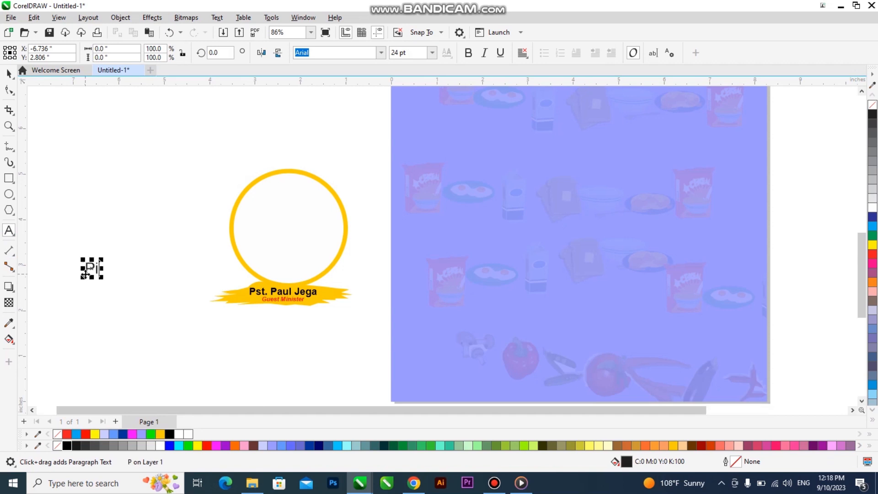
text(ce)
key(BackSpace)
key(BackSpace)
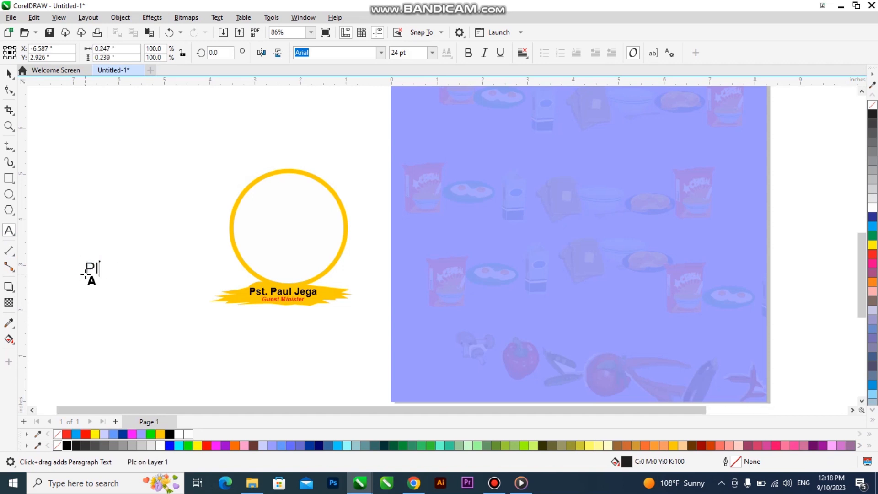
text(ace)
key(BackSpace)
key(BackSpace)
key(BackSpace)
key(BackSpace)
key(BackSpace)
text(icture )
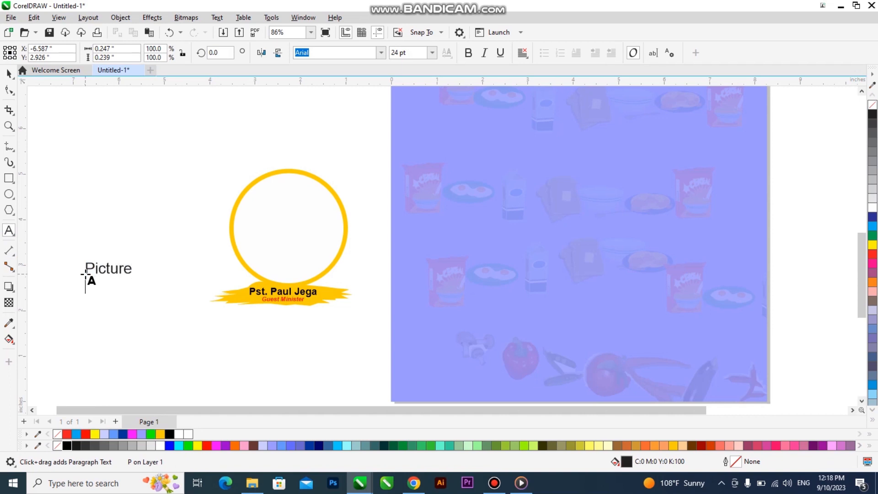
text(Here)
key(ctrl+a)
key(ctrl+e)
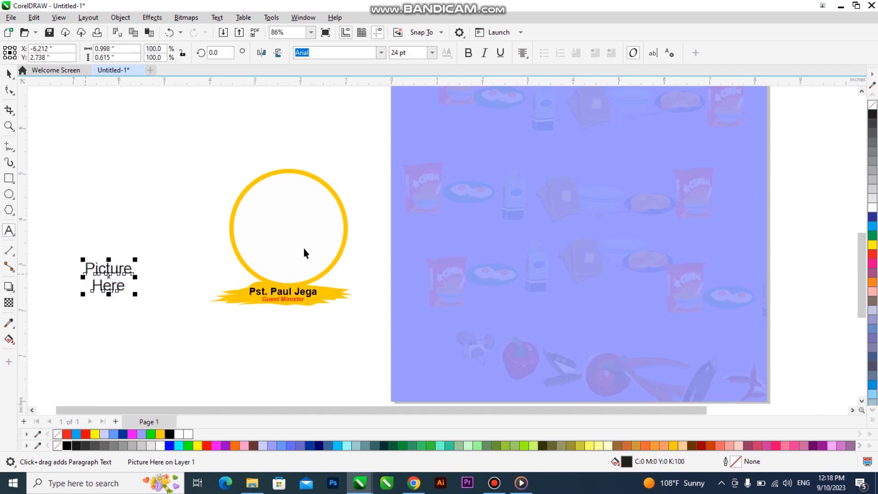
Centre the Picture Here text inside the circle and colour it red
shift+click(304, 248)
key(c)
key(e)
shift+click(314, 243)
click(204, 444)
Group ring, text and banner into a badge, then move and enlarge it on the blue page
drag(386, 352, 127, 163)
scroll(321, 237, down, 1)
drag(311, 240, 538, 192)
key(ctrl+g)
drag(571, 243, 627, 316)
shift+click(575, 322)
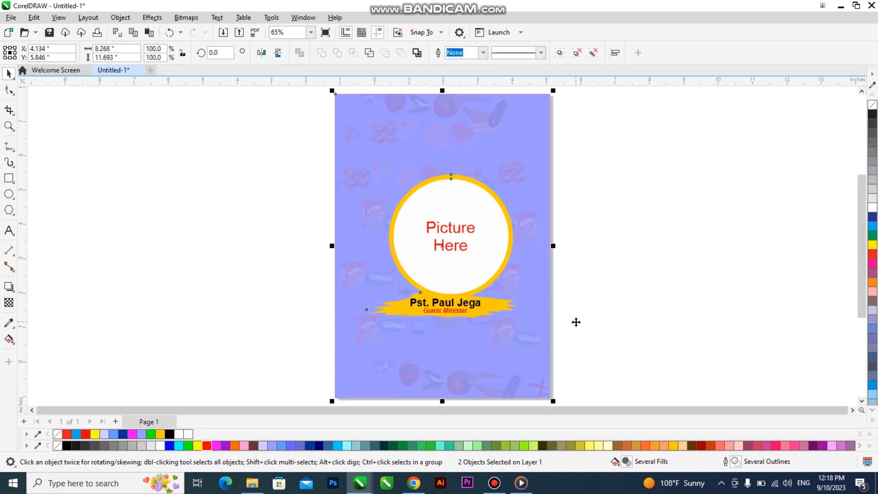
Deselect everything and show the Artistic Media, LiveSketch and Smart Drawing modes
click(635, 268)
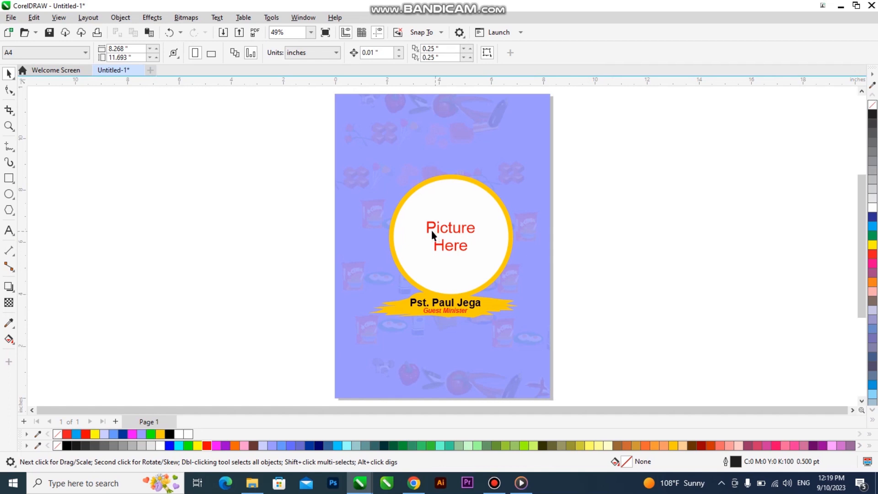
click(10, 164)
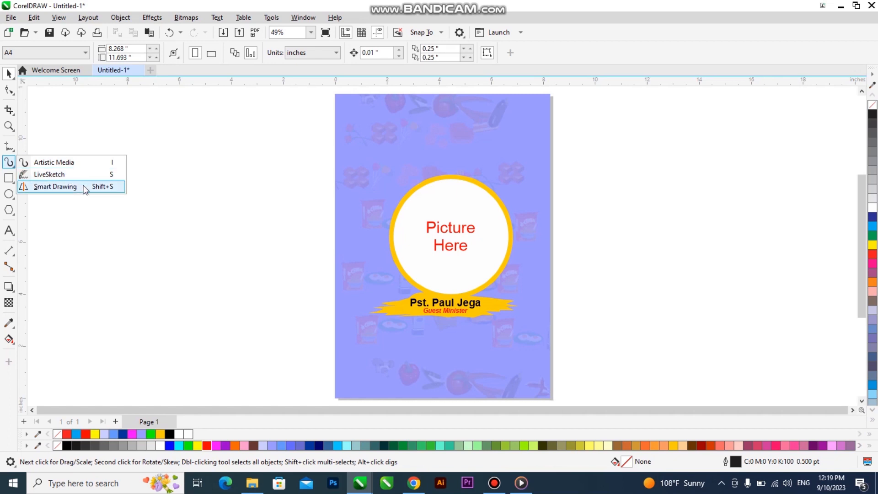
Dismiss the curve tool flyout and select the Shape tool, leaving the finished ring-and-banner flyer displayed
click(210, 241)
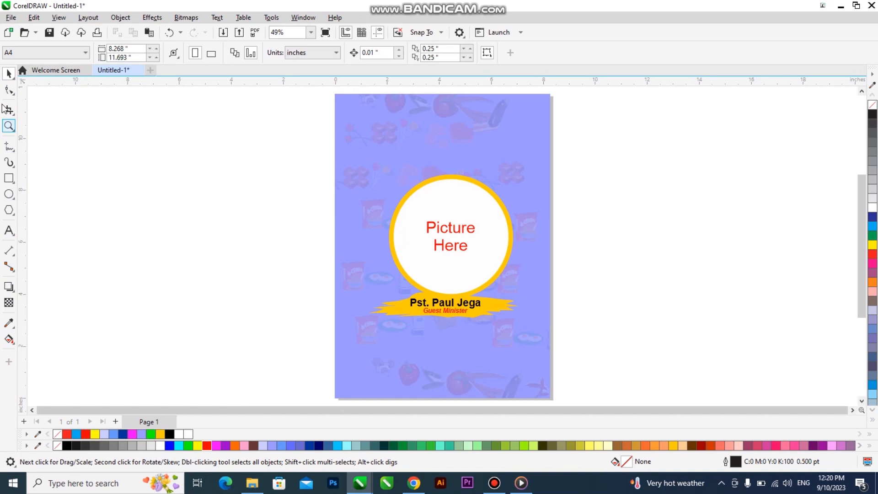
click(9, 88)
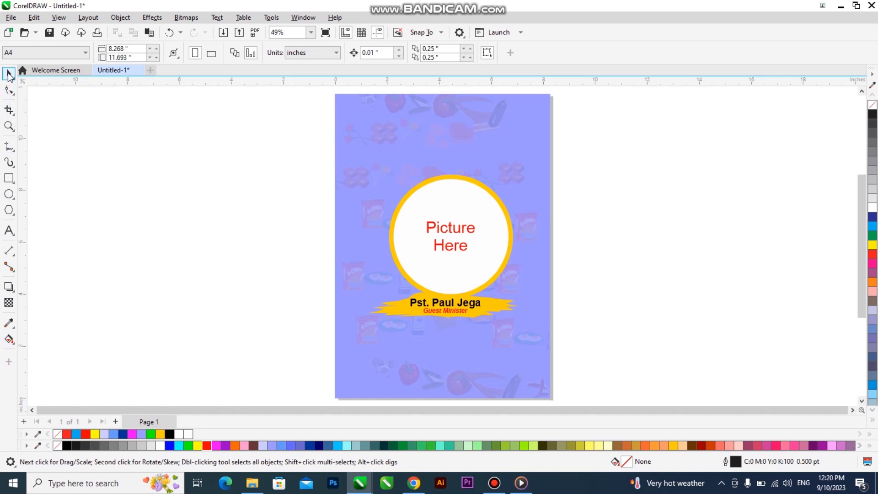